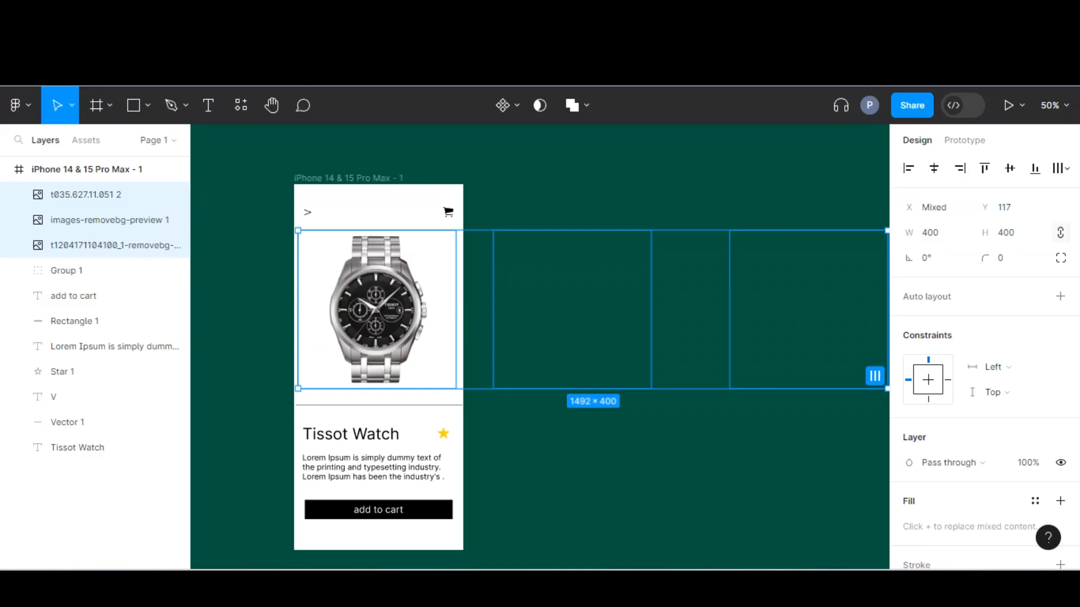
# Step: Wrap the three watch images inside the iPhone screen together in one new frame
pyautogui.click(110, 245)
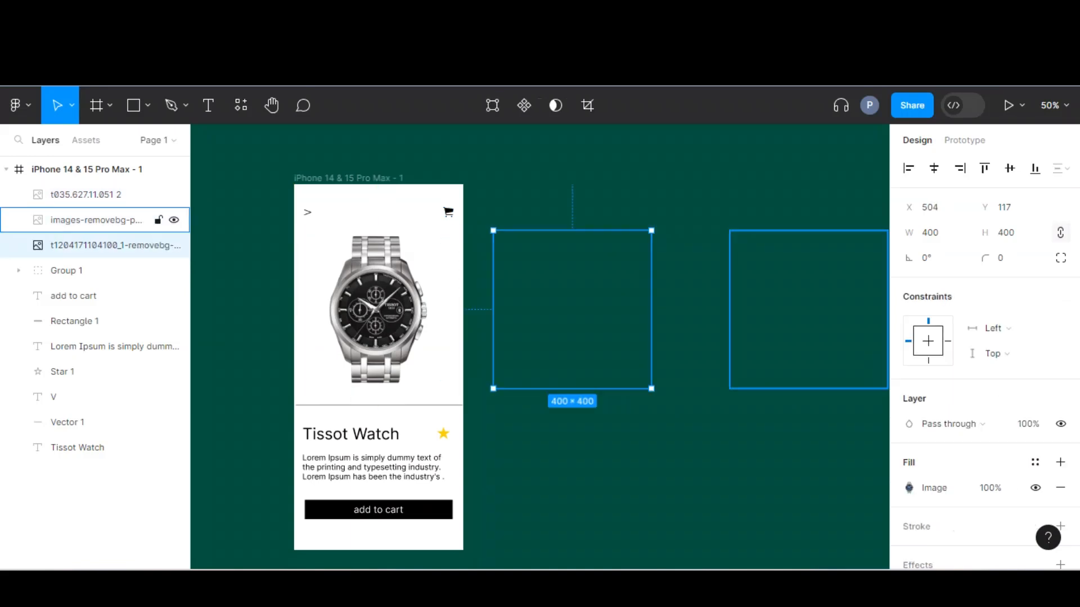
pyautogui.keyDown('shift'); pyautogui.click(109, 219); pyautogui.keyUp('shift')
pyautogui.keyDown('shift'); pyautogui.click(86, 194); pyautogui.keyUp('shift')
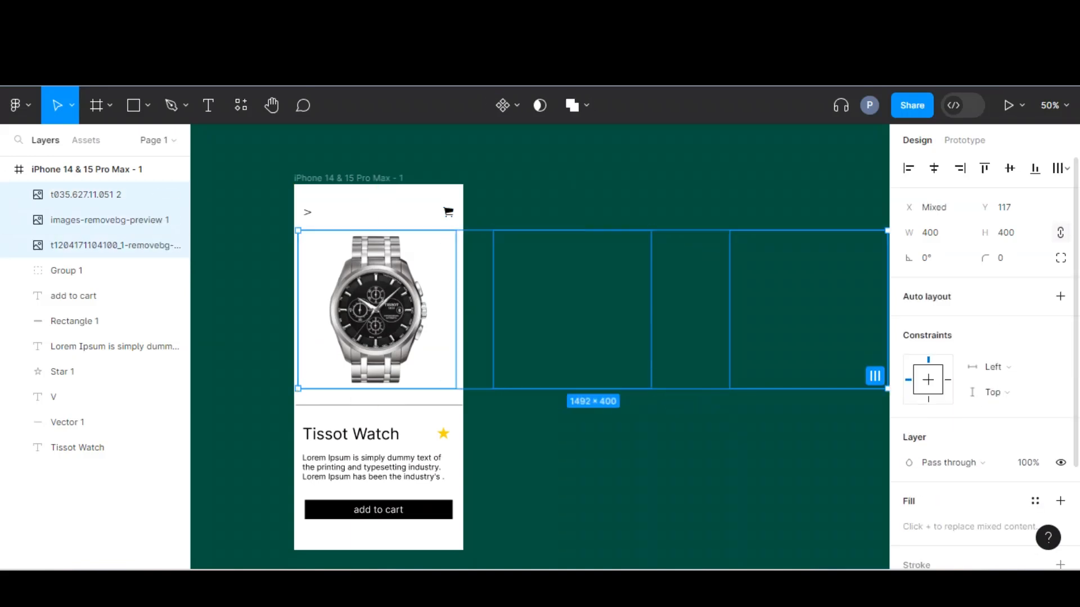
pyautogui.press('Escape')
pyautogui.click(86, 195)
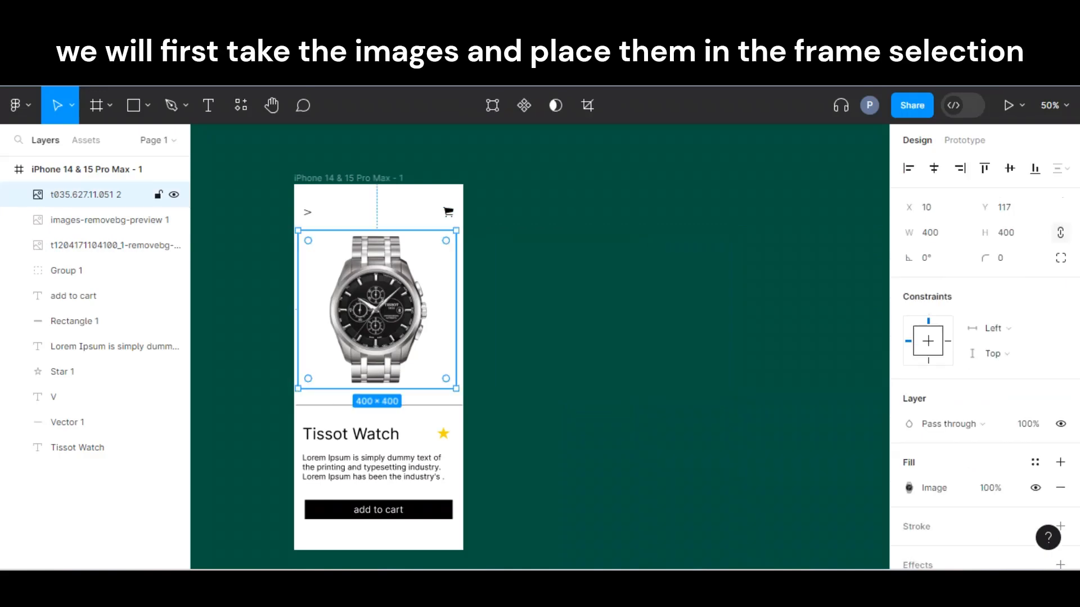
pyautogui.click(110, 245)
pyautogui.keyDown('shift'); pyautogui.click(110, 220); pyautogui.keyUp('shift')
pyautogui.keyDown('shift'); pyautogui.click(86, 195); pyautogui.keyUp('shift')
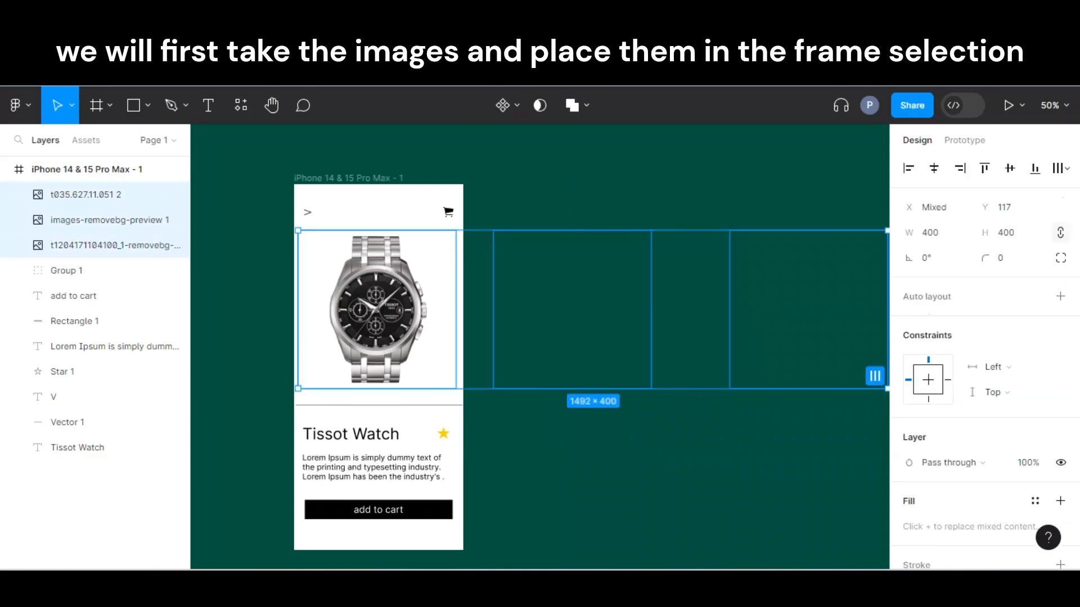
pyautogui.rightClick(575, 301)
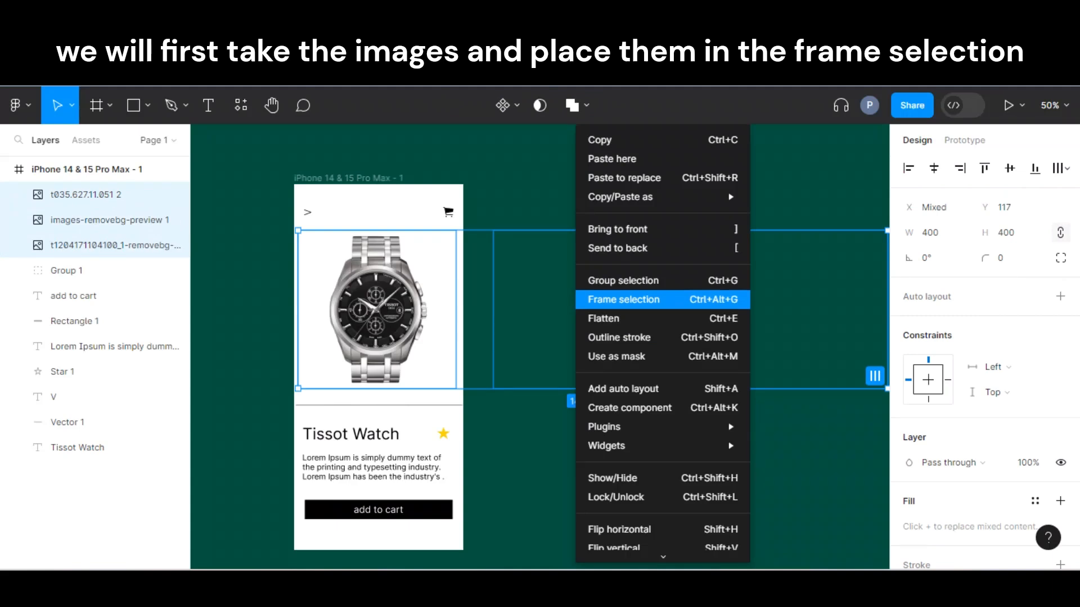
pyautogui.click(624, 299)
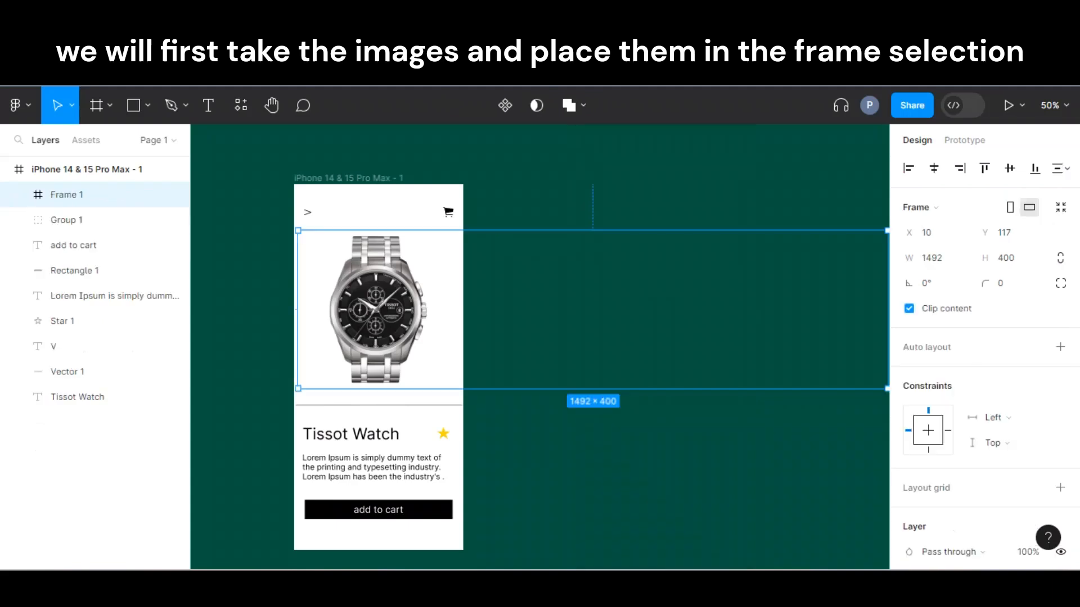
# Step: Turn off content clipping on the watch images' frame and move it to about X 21, Y 99
pyautogui.click(909, 308)
pyautogui.moveTo(378, 310)
pyautogui.mouseDown()
pyautogui.moveTo(493, 273)
pyautogui.moveTo(382, 302)
pyautogui.mouseUp()
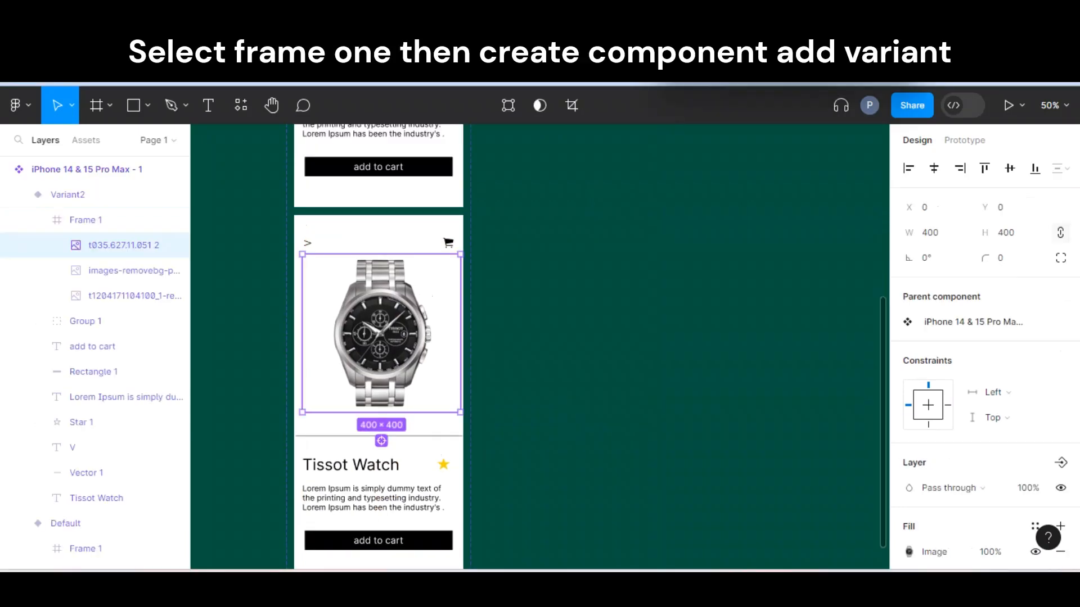
# Step: In Variant2, shift all three watch images left together until the blue watch image sits at about X -14
pyautogui.keyDown('shift'); pyautogui.click(113, 296); pyautogui.keyUp('shift')
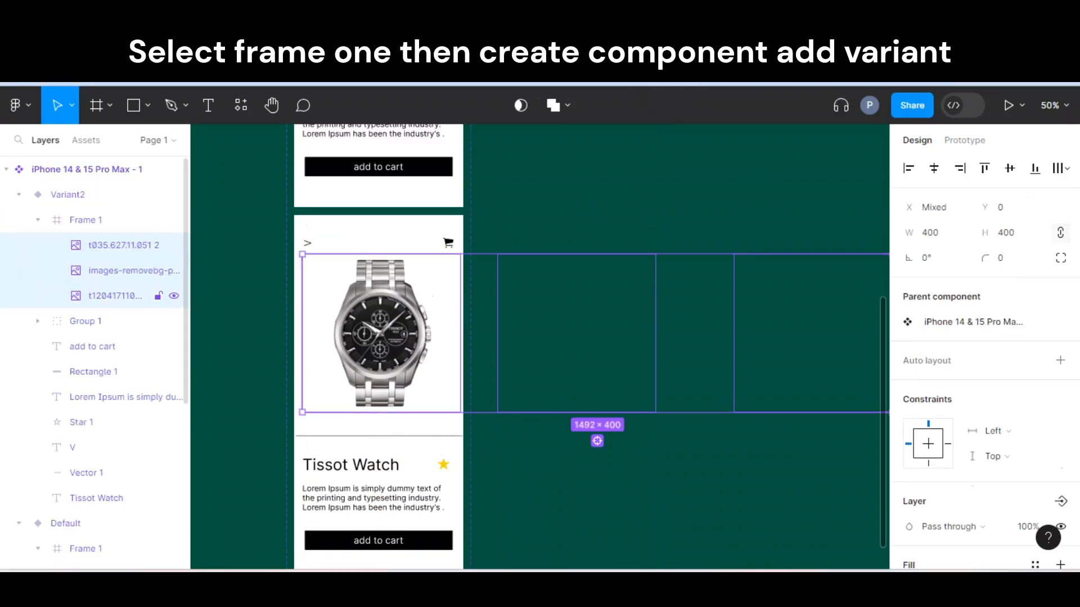
pyautogui.hotkey('shift', 'Left')
pyautogui.hotkey('shift', 'Left')
pyautogui.hotkey('shift', 'Left')
pyautogui.hotkey('shift', 'Left')
pyautogui.hotkey('shift', 'Left')
pyautogui.hotkey('shift', 'Left')
pyautogui.hotkey('shift', 'Left')
pyautogui.hotkey('shift', 'Left')
pyautogui.hotkey('shift', 'Left')
pyautogui.hotkey('shift', 'Left')
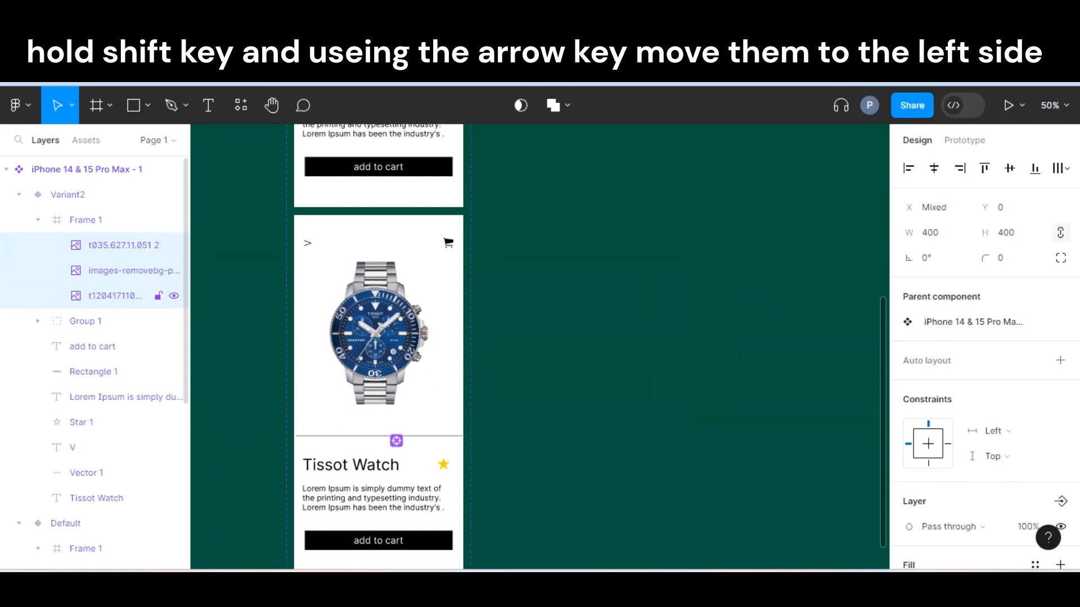
pyautogui.press('Escape')
pyautogui.click(378, 225)
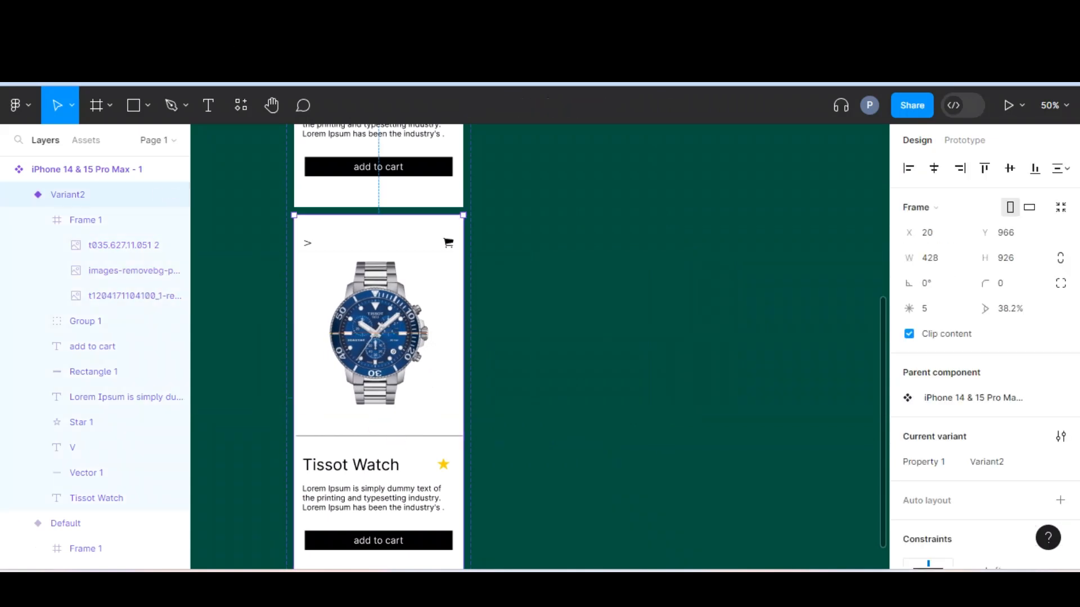
# Step: Rotate the black watch image in Variant2, outside the phone screen, to about 30.3°
pyautogui.hscroll(-1, 540, 346)
pyautogui.hscroll(-2, 539, 346)
pyautogui.click(117, 245)
pyautogui.click(117, 270)
pyautogui.click(117, 245)
pyautogui.press('Escape')
pyautogui.click(117, 246)
pyautogui.moveTo(366, 418); pyautogui.dragTo(397, 363)
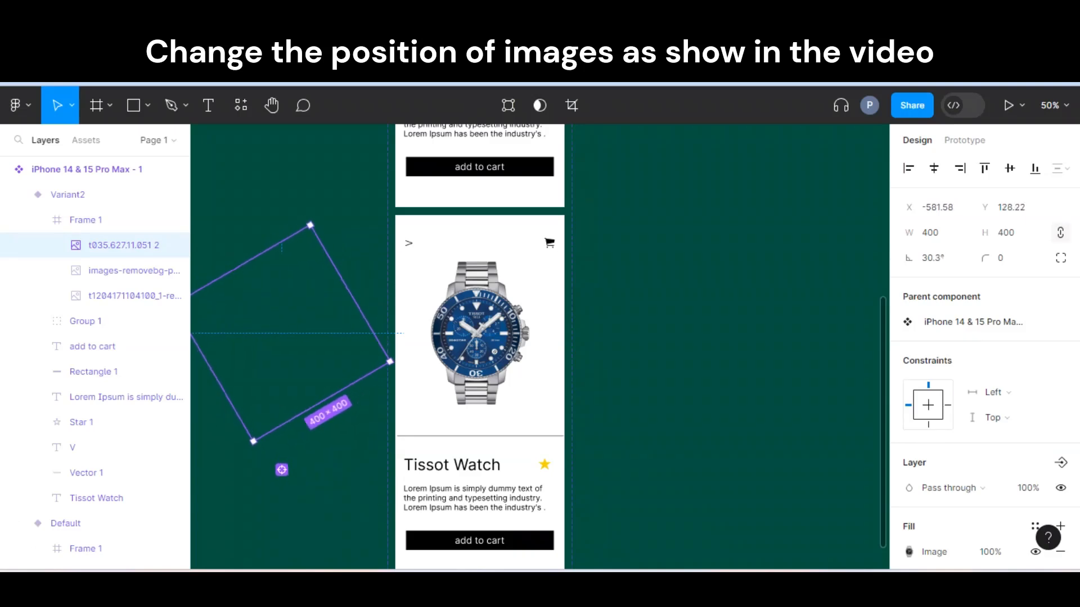
pyautogui.press('Escape')
# Step: Rotate the blue watch image inside the Default variant's Frame 1 about 30° clockwise
pyautogui.scroll(3, 480, 347)
pyautogui.click(481, 191)
pyautogui.doubleClick(481, 192)
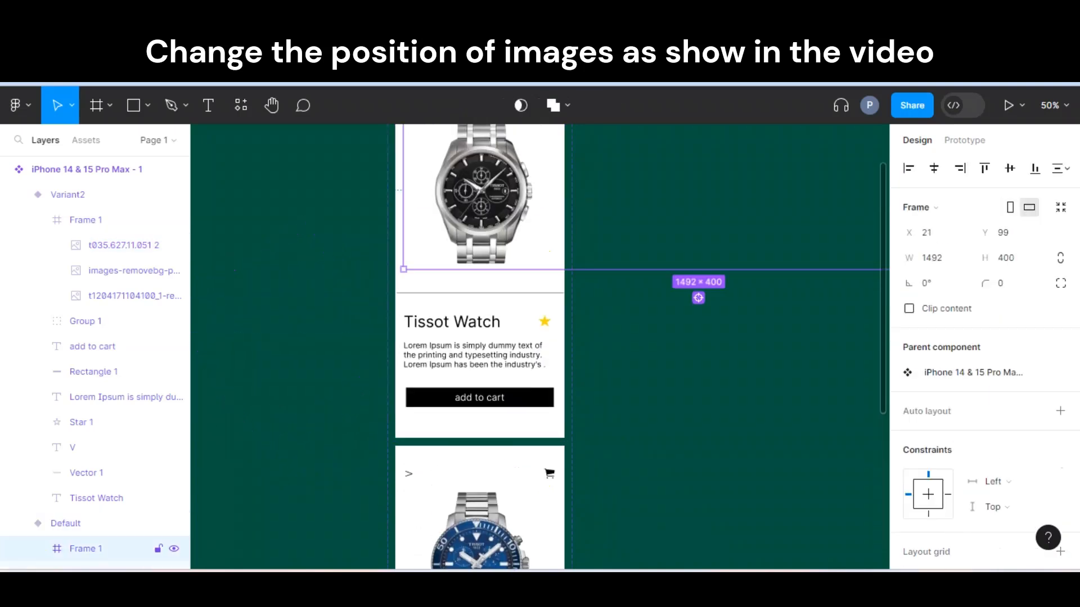
pyautogui.scroll(-5, 95, 336)
pyautogui.click(117, 329)
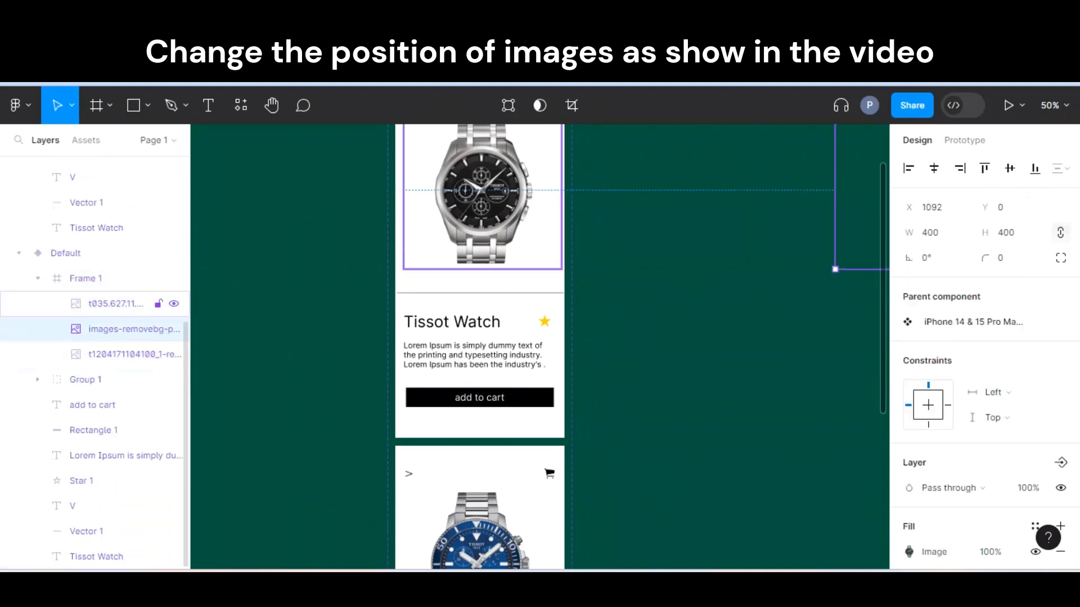
pyautogui.click(123, 303)
pyautogui.click(135, 354)
pyautogui.moveTo(757, 269); pyautogui.dragTo(707, 304)
pyautogui.hotkey('ctrl', 'z')
pyautogui.press('Escape')
# Step: Add a third variant to the watch screen component, based on Variant2
pyautogui.scroll(-6, 480, 346)
pyautogui.click(480, 298)
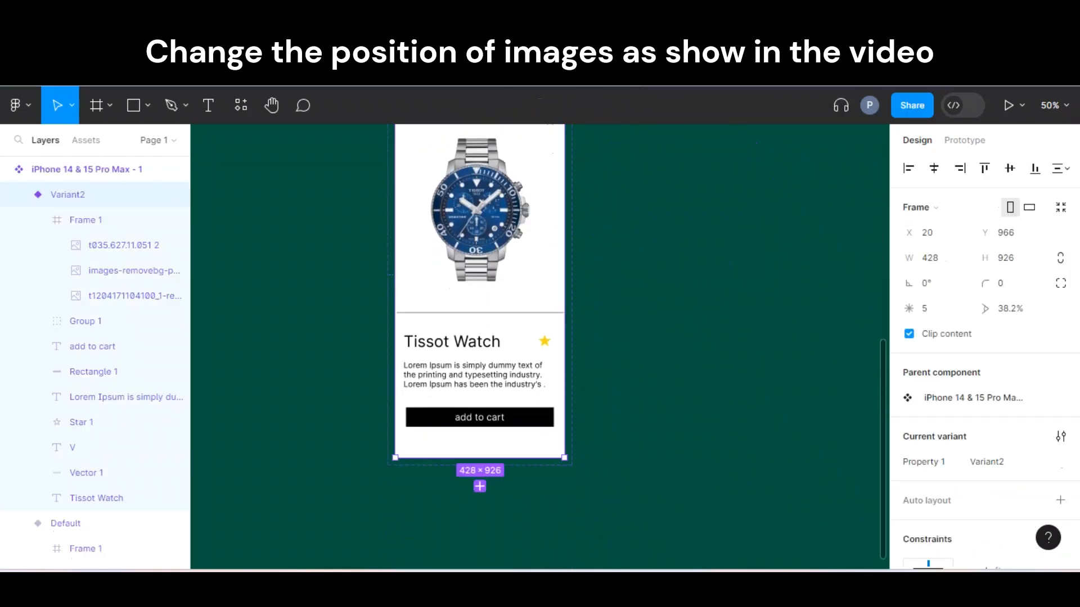
pyautogui.click(480, 487)
# Step: In Variant3, shift all three watch images about 590 px left together so the green watch fills the screen
pyautogui.scroll(-4, 480, 346)
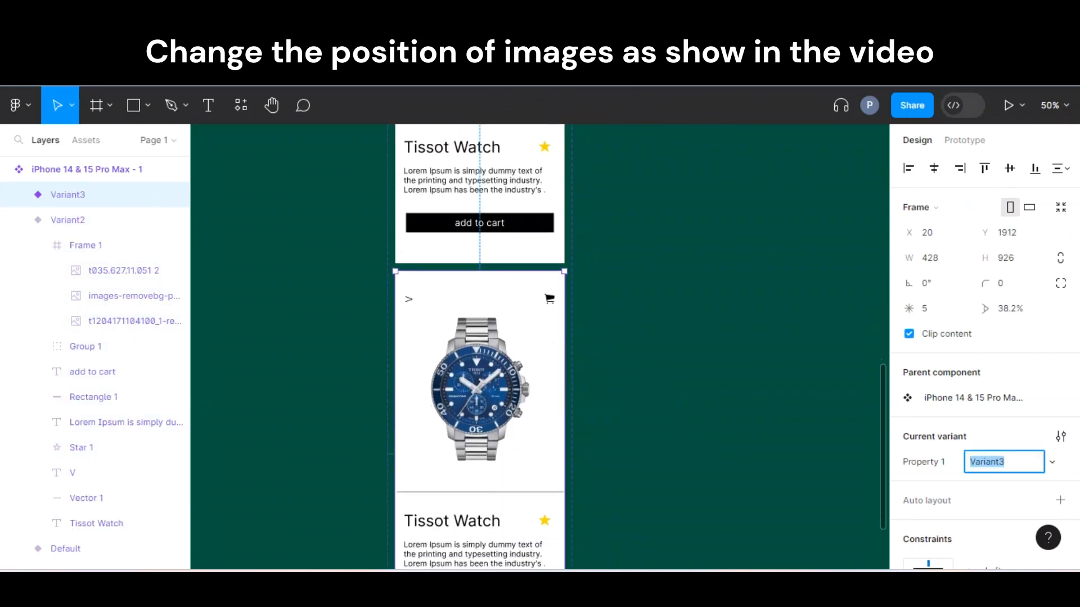
pyautogui.doubleClick(479, 389)
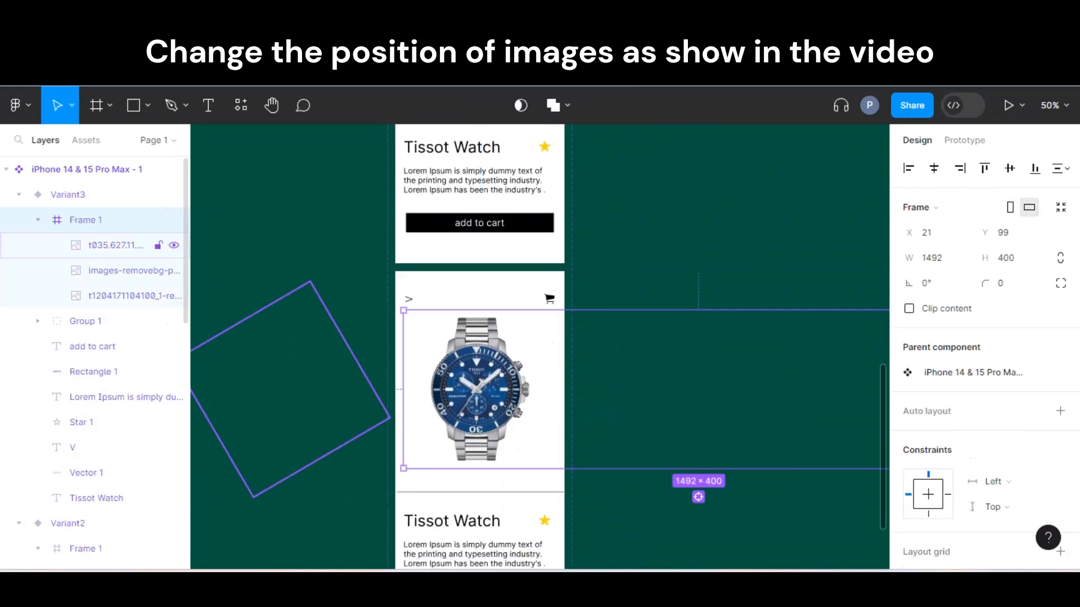
pyautogui.click(116, 246)
pyautogui.click(115, 296)
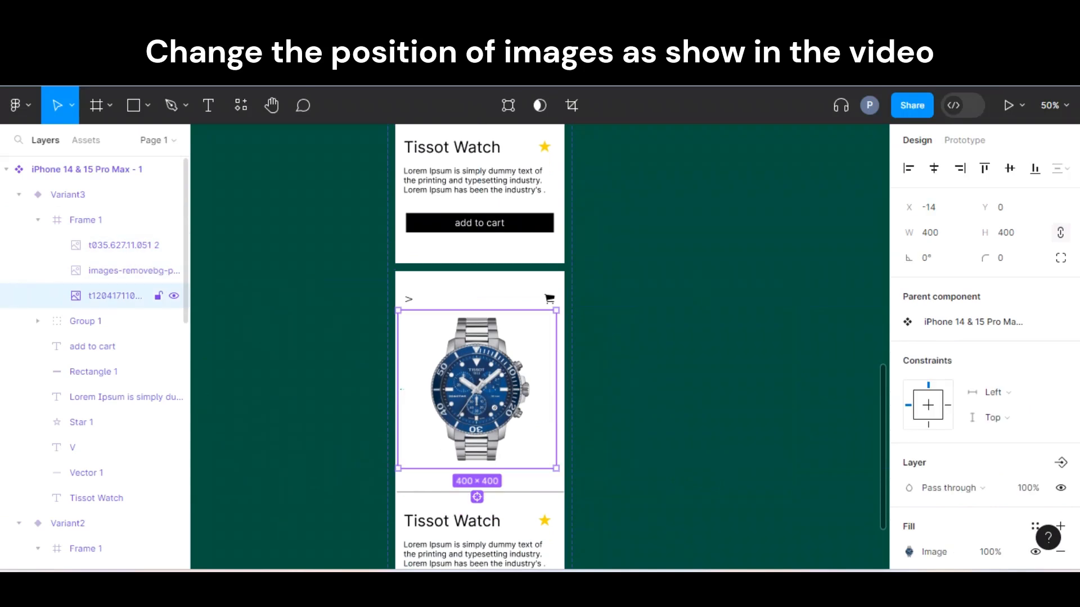
pyautogui.click(117, 246)
pyautogui.keyDown('shift'); pyautogui.click(116, 270); pyautogui.keyUp('shift')
pyautogui.keyDown('shift'); pyautogui.click(116, 296); pyautogui.keyUp('shift')
pyautogui.moveTo(483, 526); pyautogui.dragTo(250, 526)
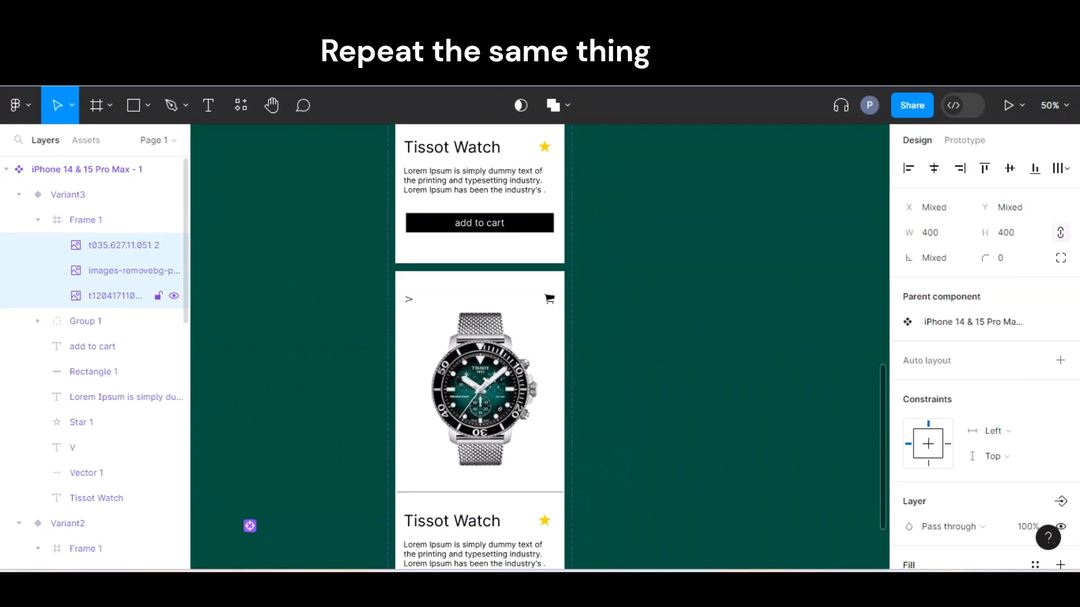
# Step: Rotate the blue watch image in Variant3, outside the phone screen, to about 31.14°
pyautogui.click(116, 270)
pyautogui.click(117, 245)
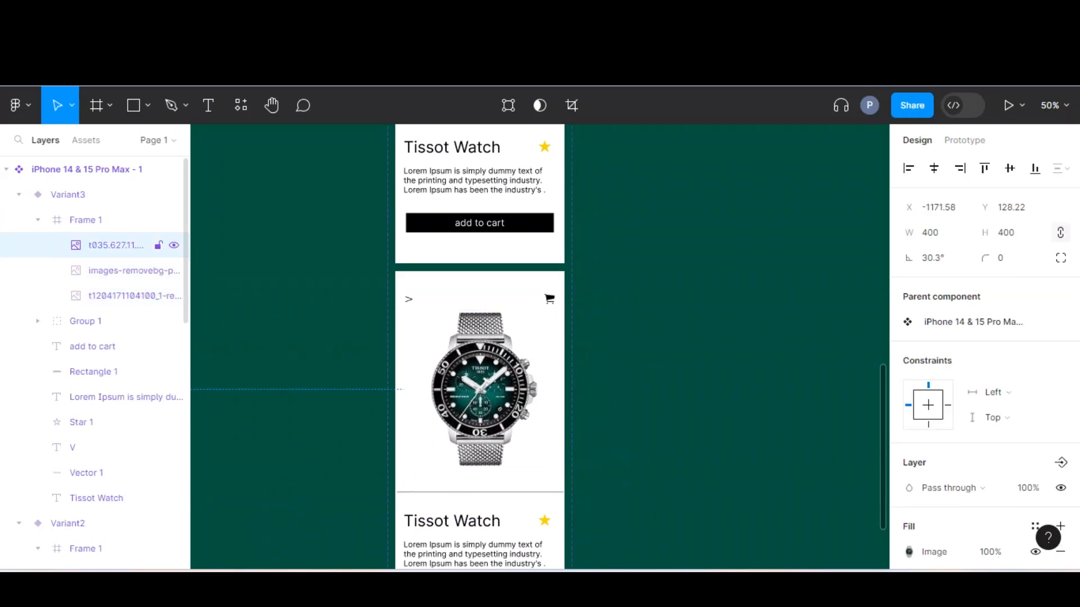
pyautogui.click(116, 296)
pyautogui.moveTo(328, 473); pyautogui.dragTo(359, 417)
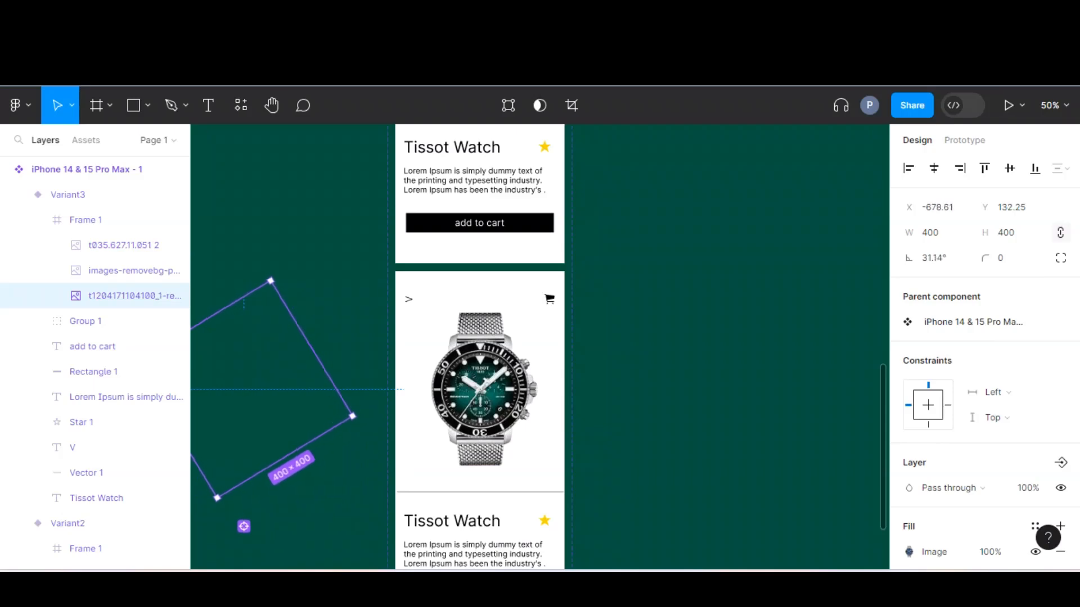
pyautogui.press('Escape')
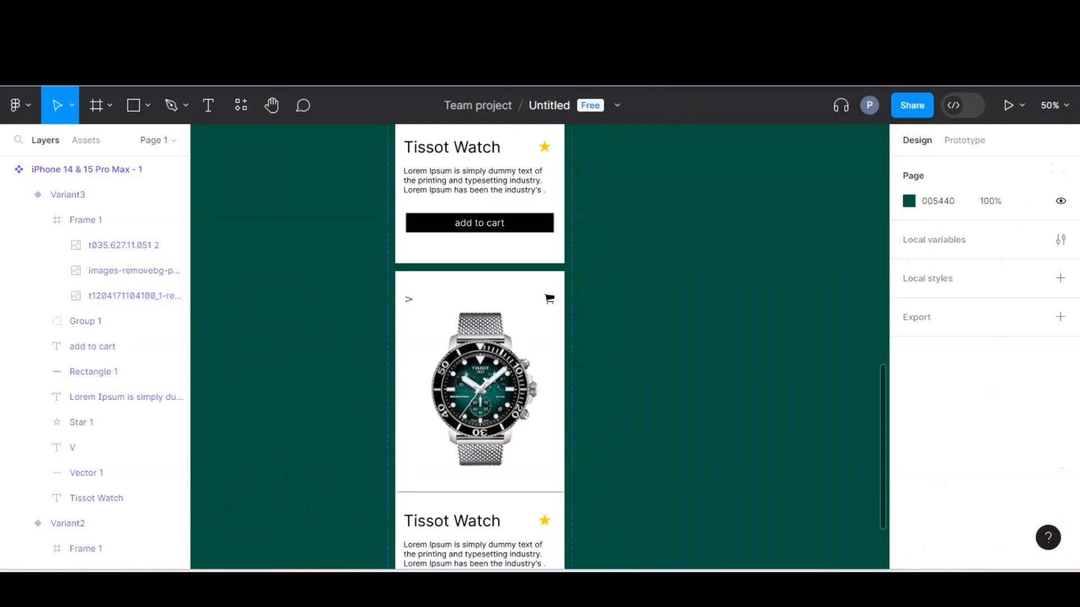
# Step: Look over the watch screen variants and the image layers nested in their frames
pyautogui.scroll(1, 540, 347)
pyautogui.scroll(5, 539, 347)
pyautogui.scroll(-3, 539, 346)
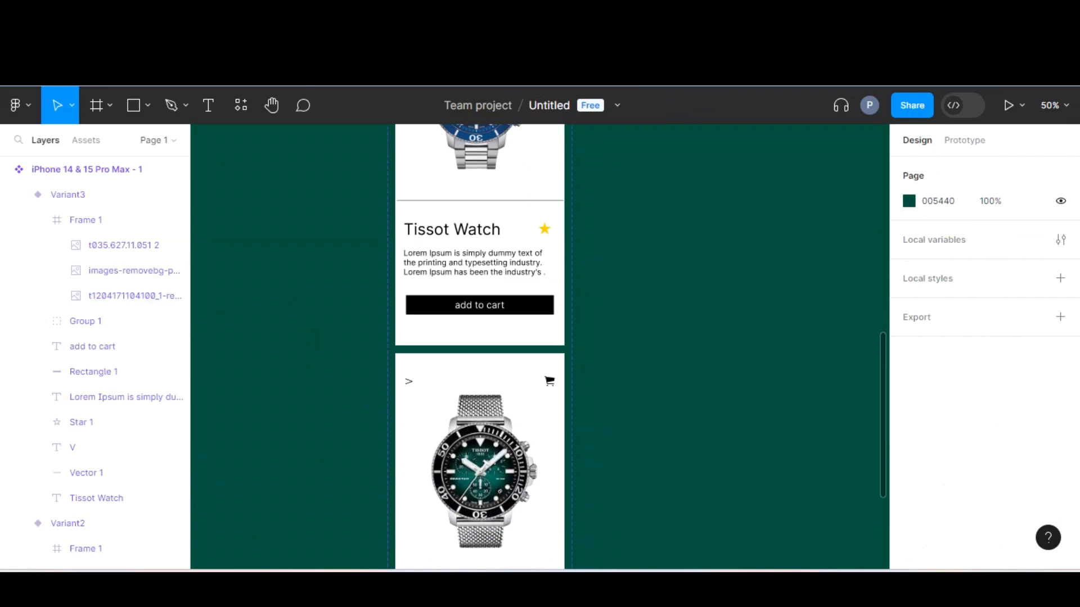
pyautogui.scroll(15, 539, 346)
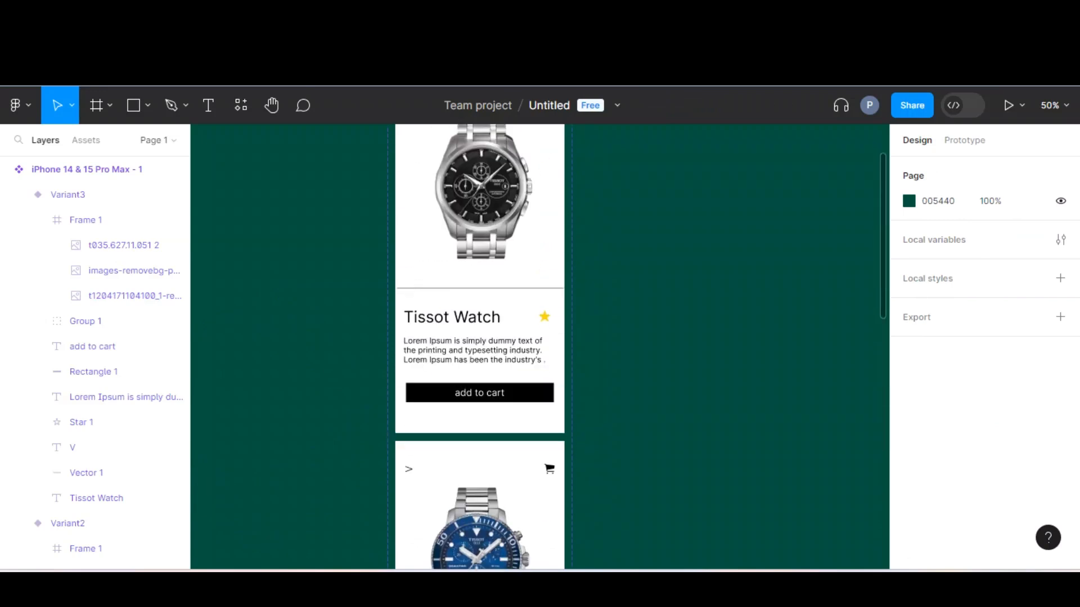
pyautogui.scroll(1, 540, 347)
pyautogui.scroll(-2, 539, 346)
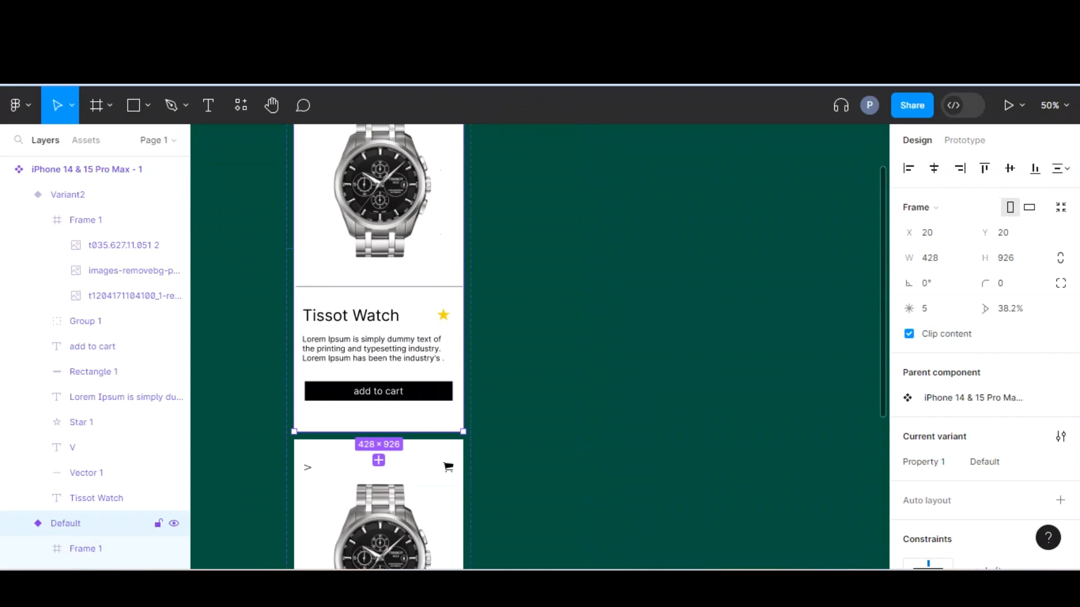
pyautogui.click(86, 220)
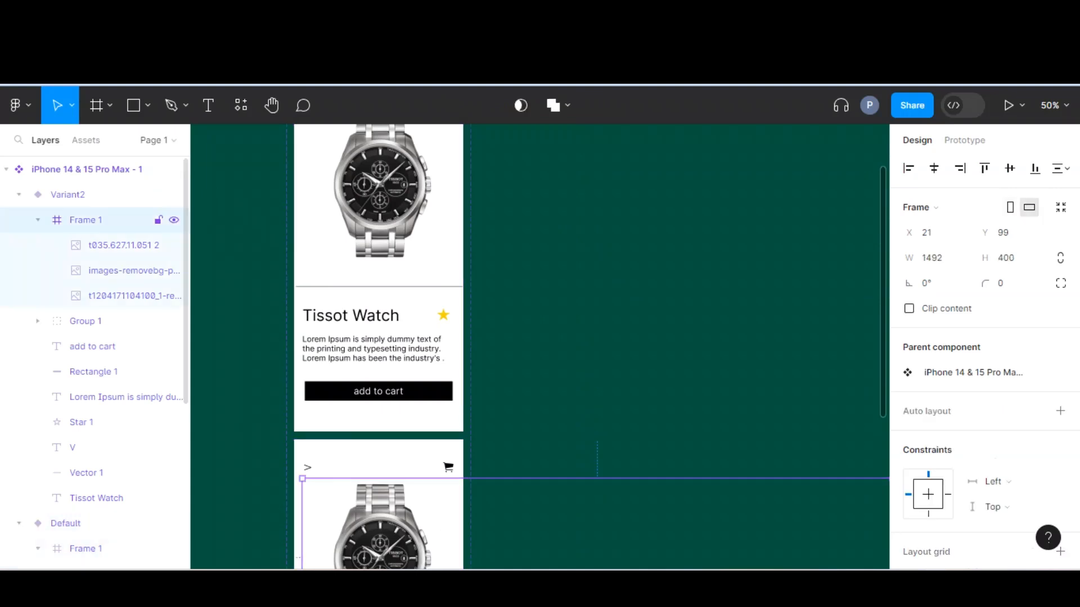
pyautogui.scroll(-4, 113, 346)
pyautogui.click(101, 312)
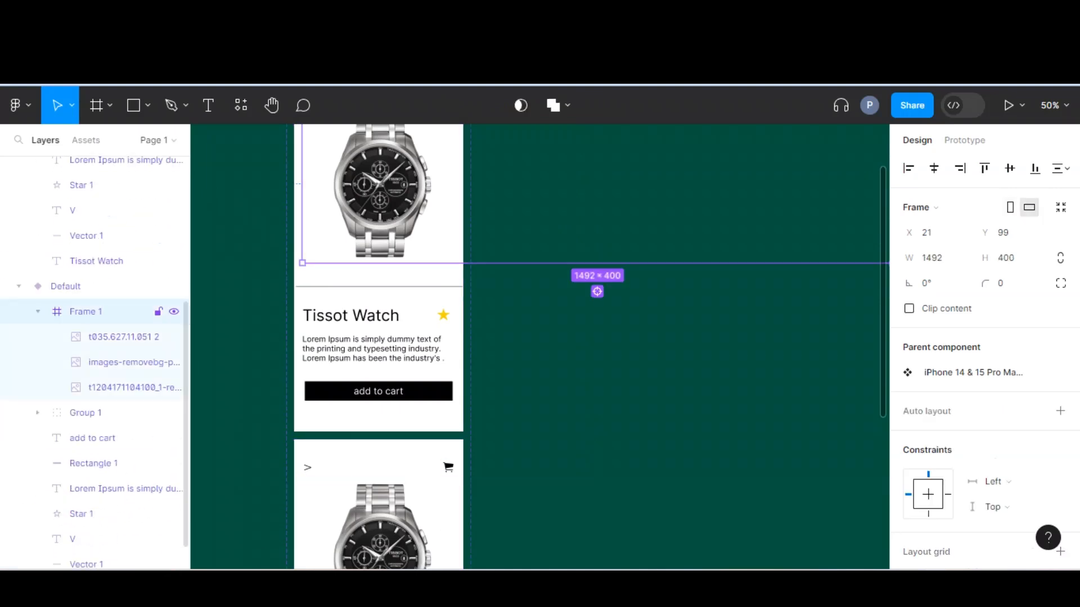
pyautogui.click(115, 337)
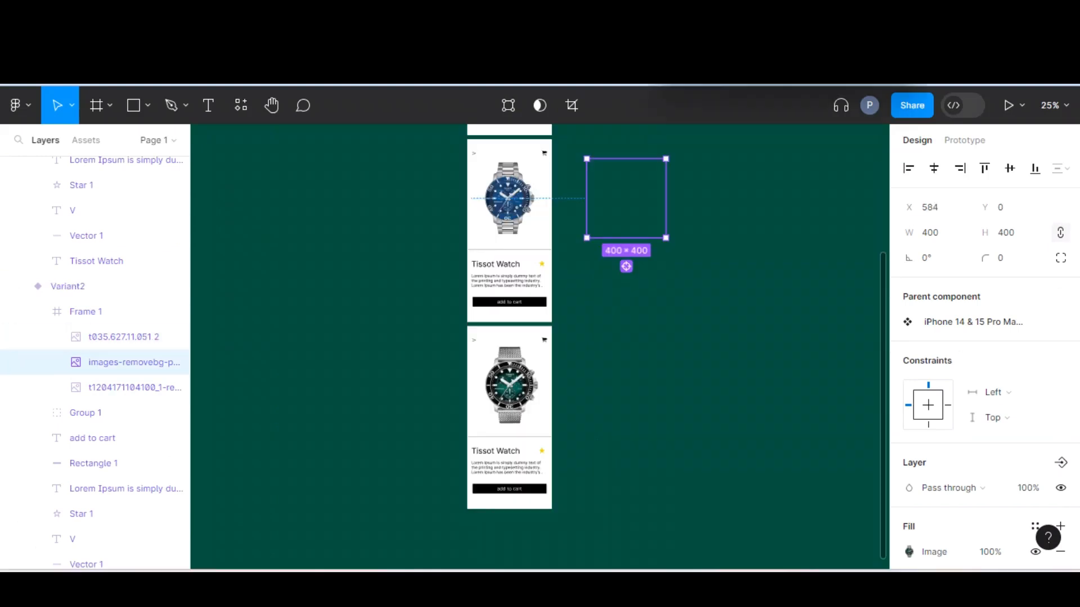
pyautogui.press('Escape')
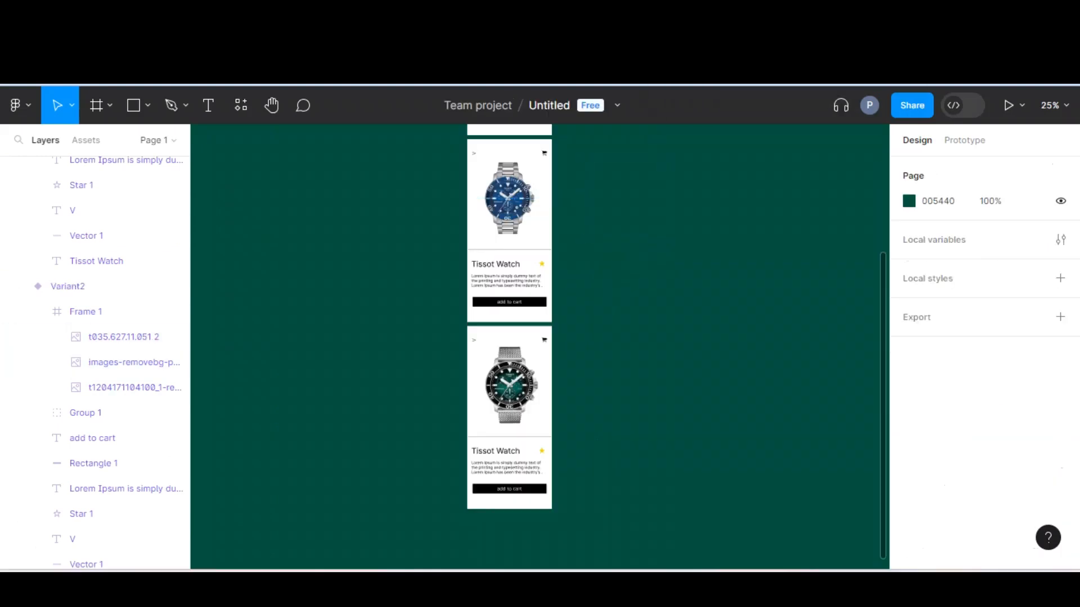
# Step: Rotate the green watch image in Variant2, outside the phone screen, and set its rotation to -30°
pyautogui.click(134, 362)
pyautogui.moveTo(670, 242); pyautogui.dragTo(686, 218)
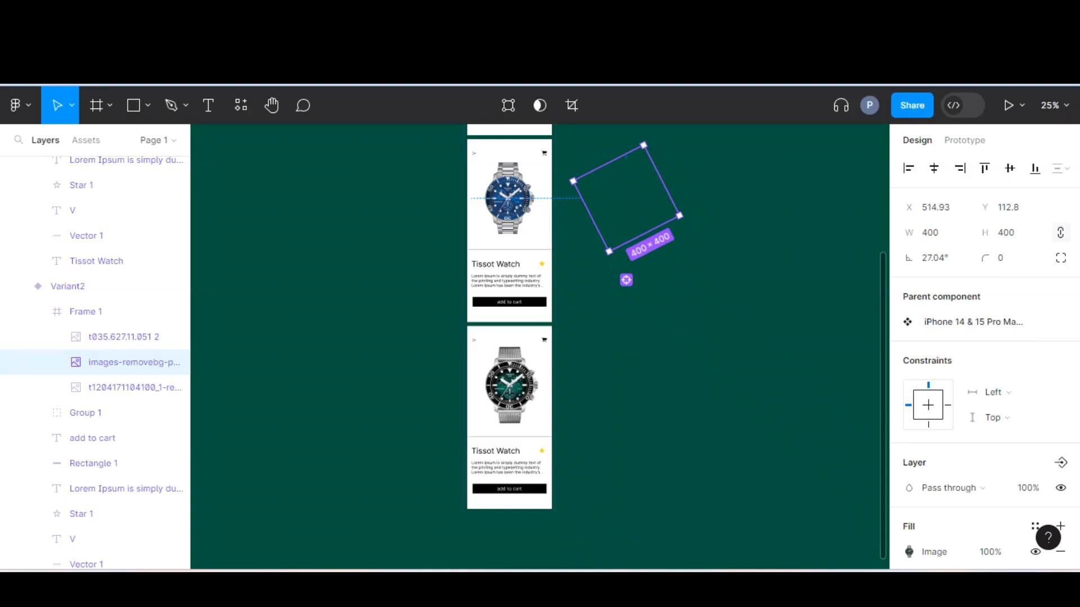
pyautogui.click(922, 257)
pyautogui.write('-')
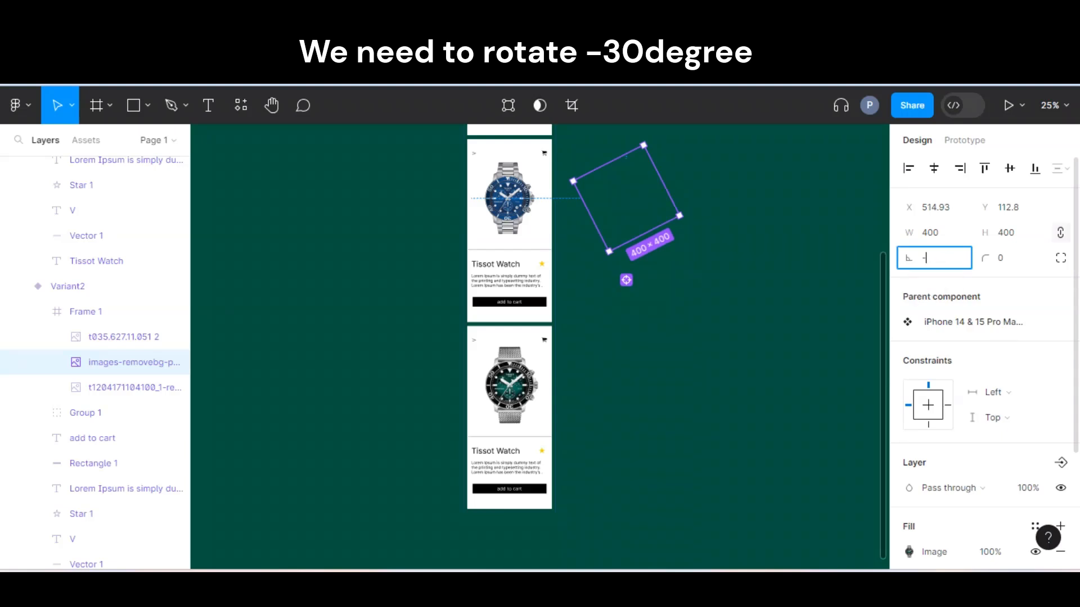
pyautogui.press('Escape')
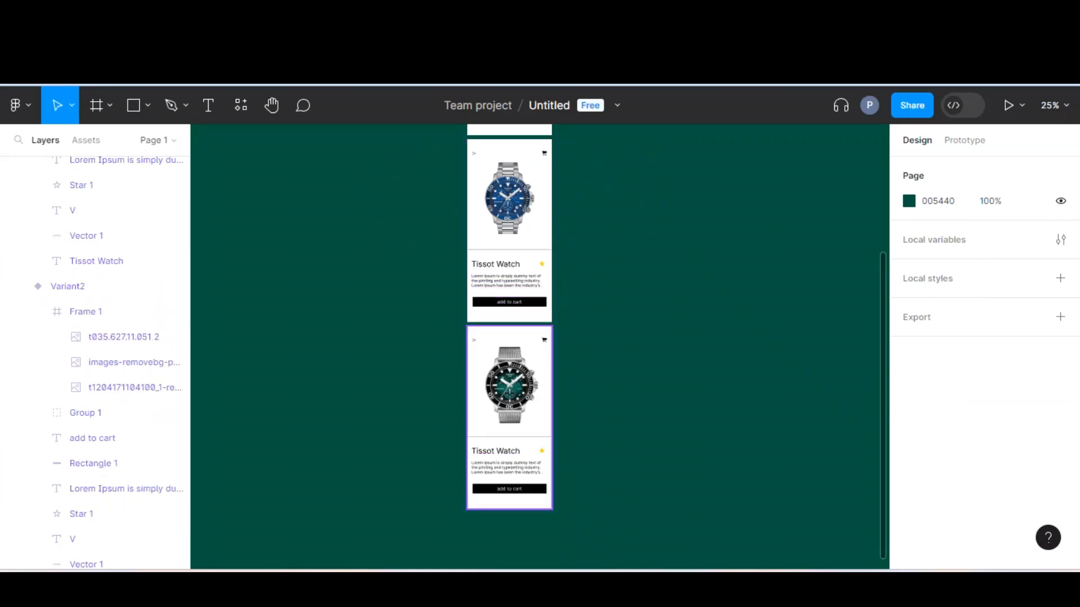
# Step: Examine the placement and rotation of the off-screen images across all three variants in outline view, and return to the normal view
pyautogui.click(509, 384)
pyautogui.doubleClick(509, 385)
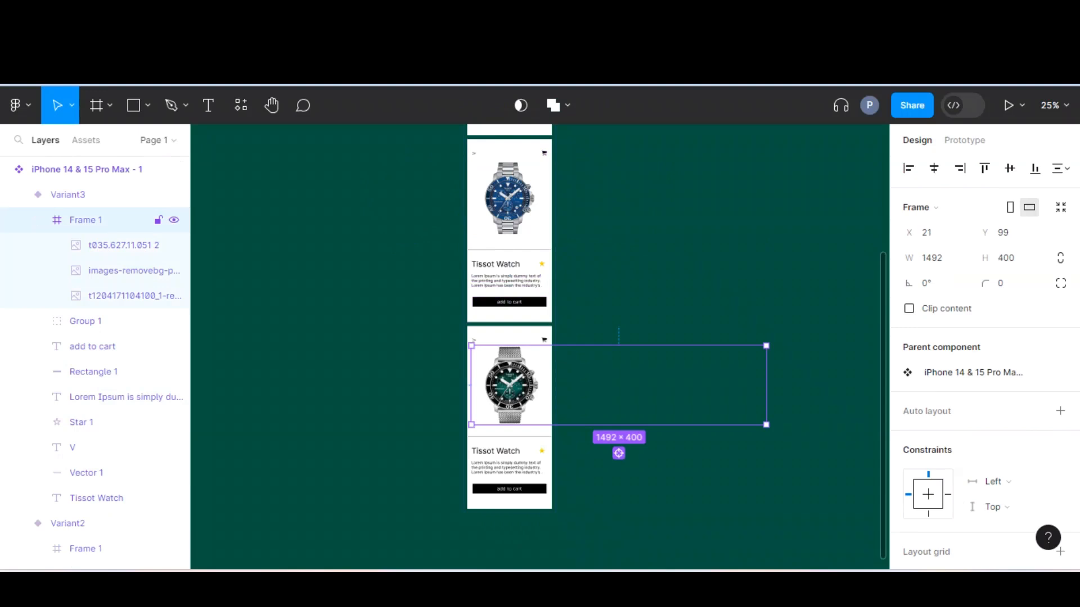
pyautogui.hotkey('shift', 'o')
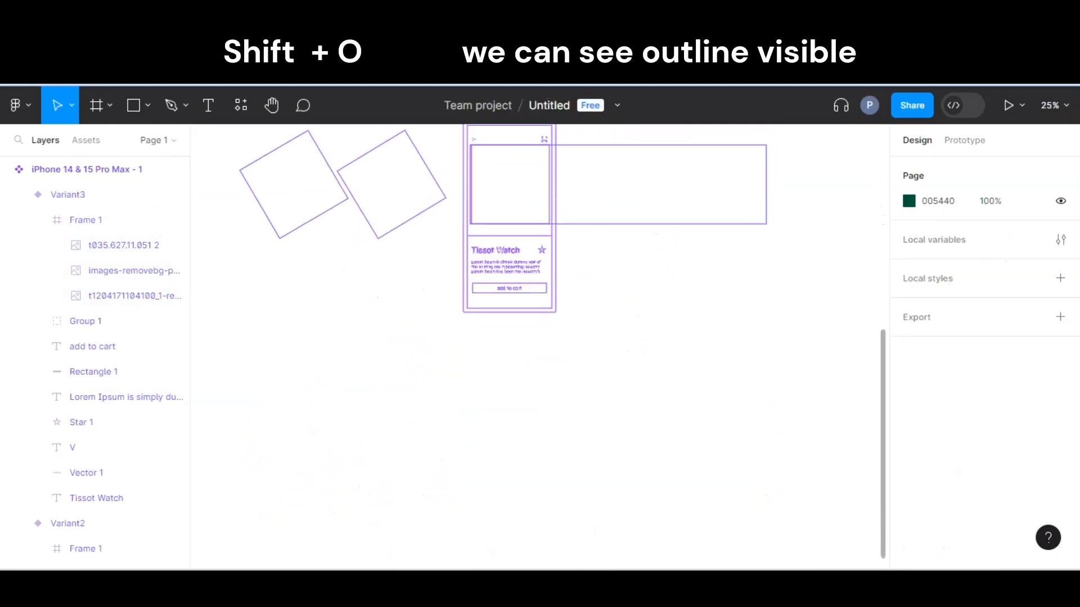
pyautogui.scroll(2, 539, 347)
pyautogui.scroll(-3, 539, 346)
pyautogui.scroll(4, 540, 346)
pyautogui.scroll(-1, 540, 346)
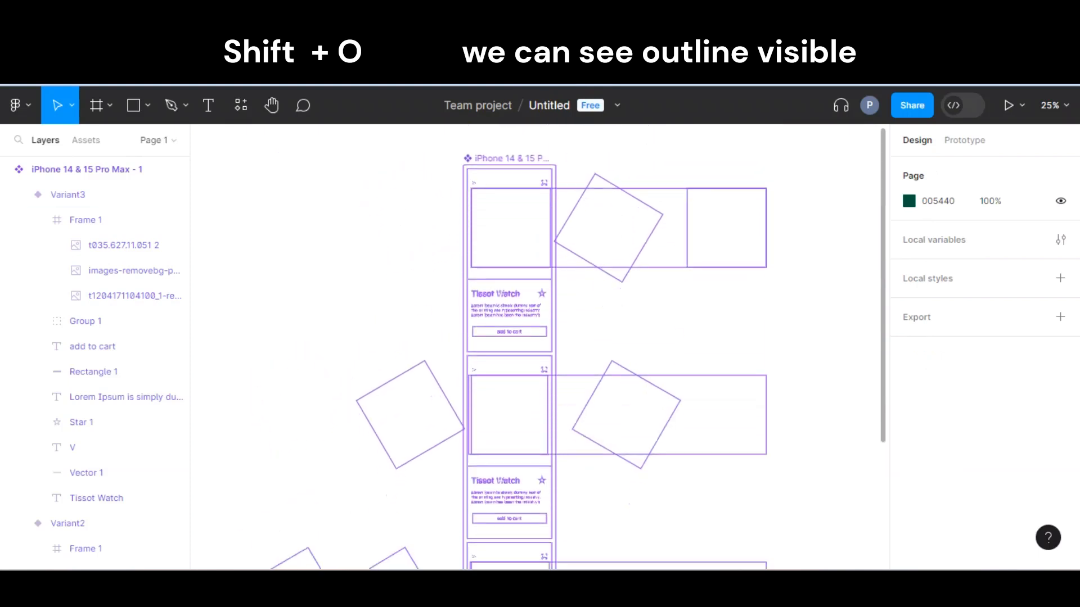
pyautogui.hotkey('shift', 'o')
pyautogui.scroll(-1, 540, 347)
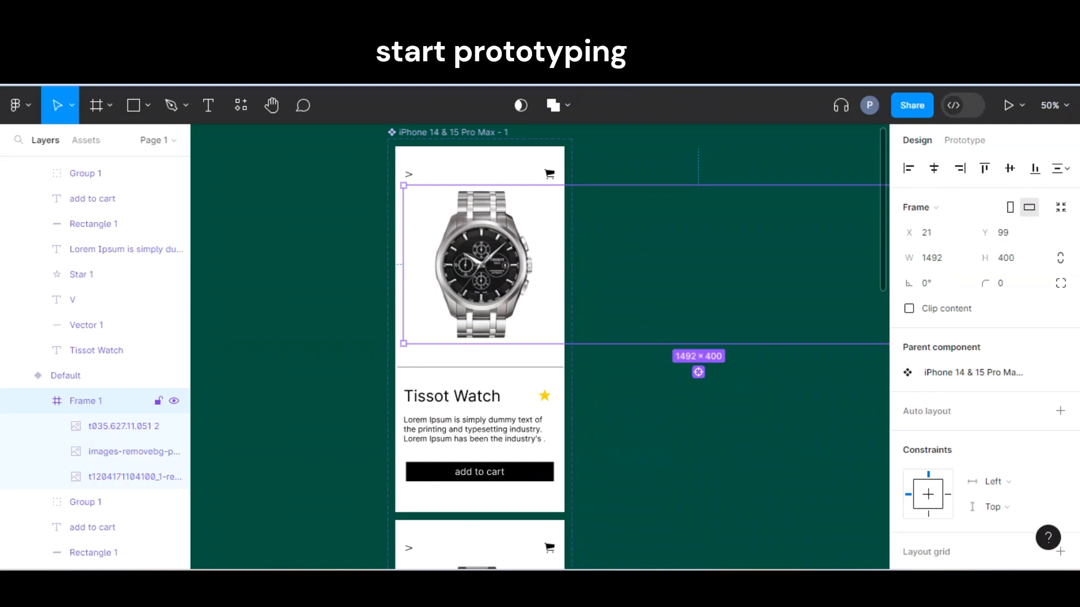
# Step: Create a prototype connection from the black watch image in the Default variant to Variant2
pyautogui.click(124, 426)
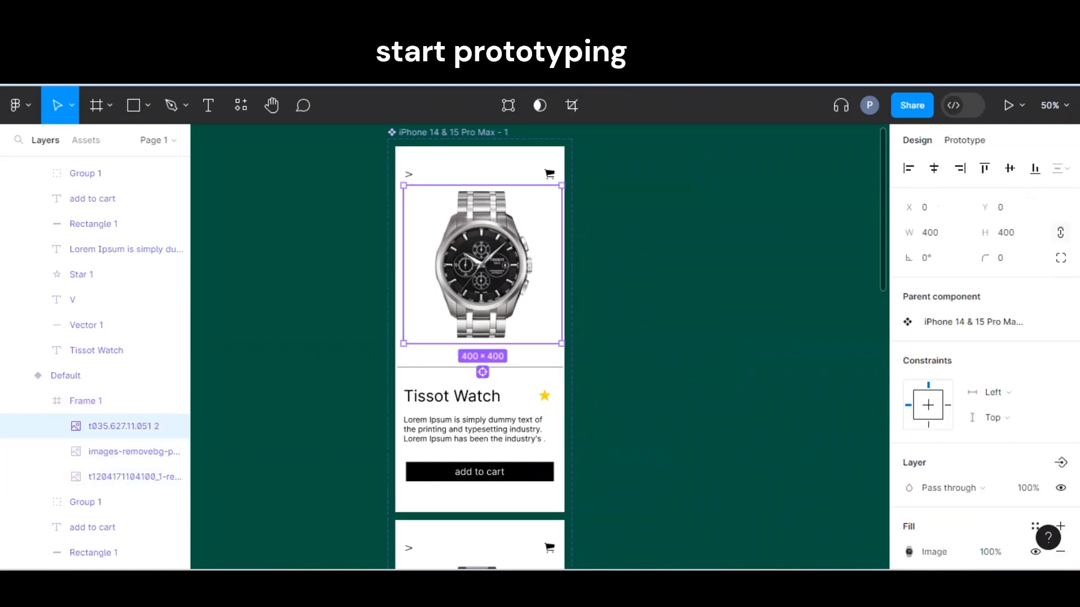
pyautogui.hotkey('shift', 'e')
pyautogui.moveTo(483, 343); pyautogui.dragTo(480, 538)
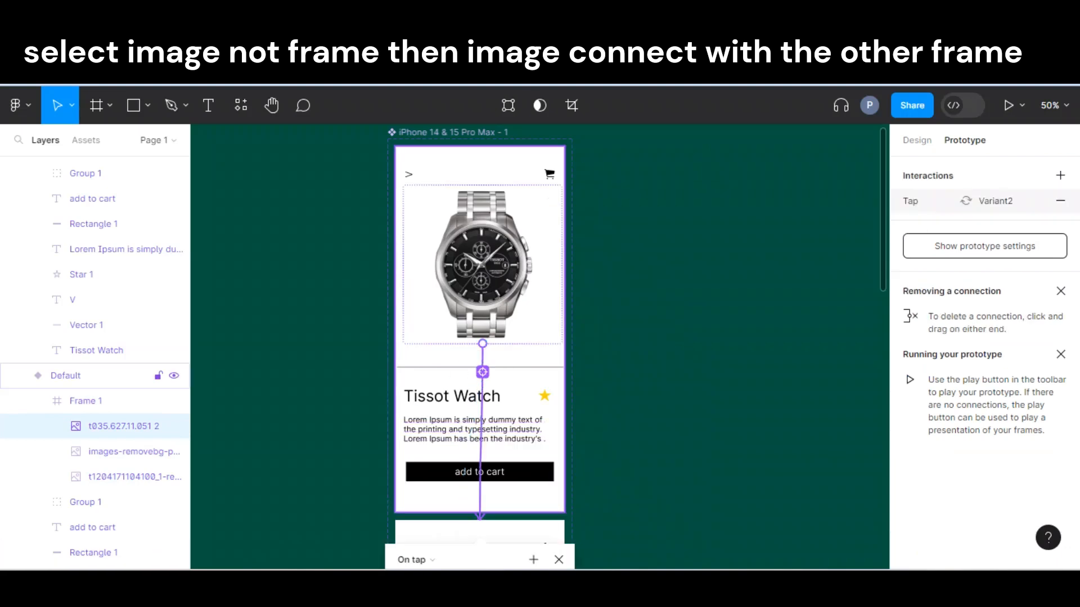
pyautogui.scroll(-6, 480, 337)
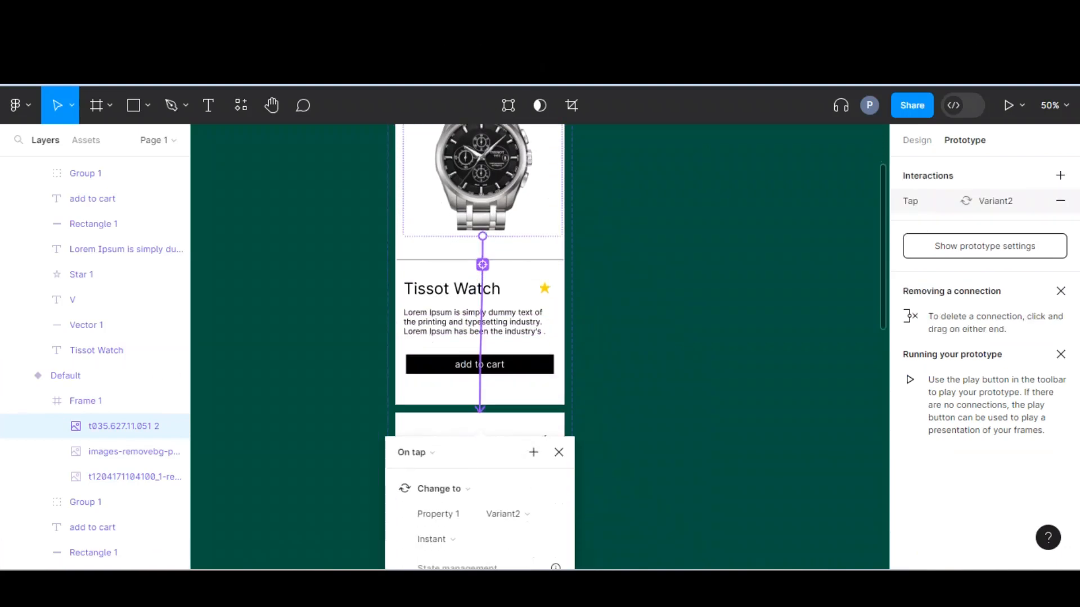
# Step: Set the black watch image's interaction trigger to On drag and its animation to Smart animate
pyautogui.click(416, 208)
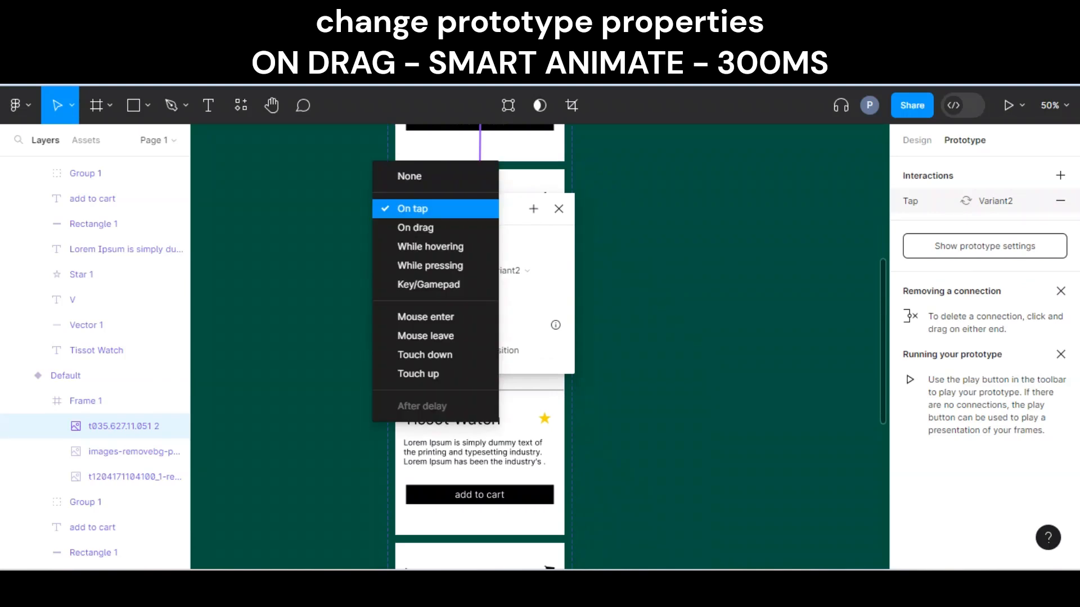
pyautogui.click(416, 227)
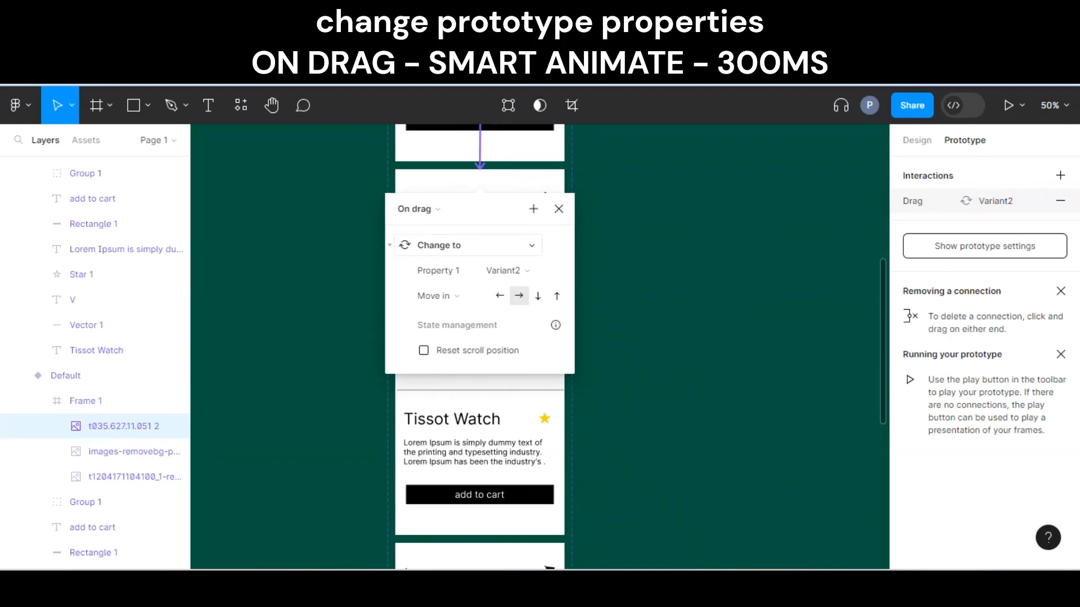
pyautogui.click(467, 245)
pyautogui.press('Escape')
pyautogui.click(437, 296)
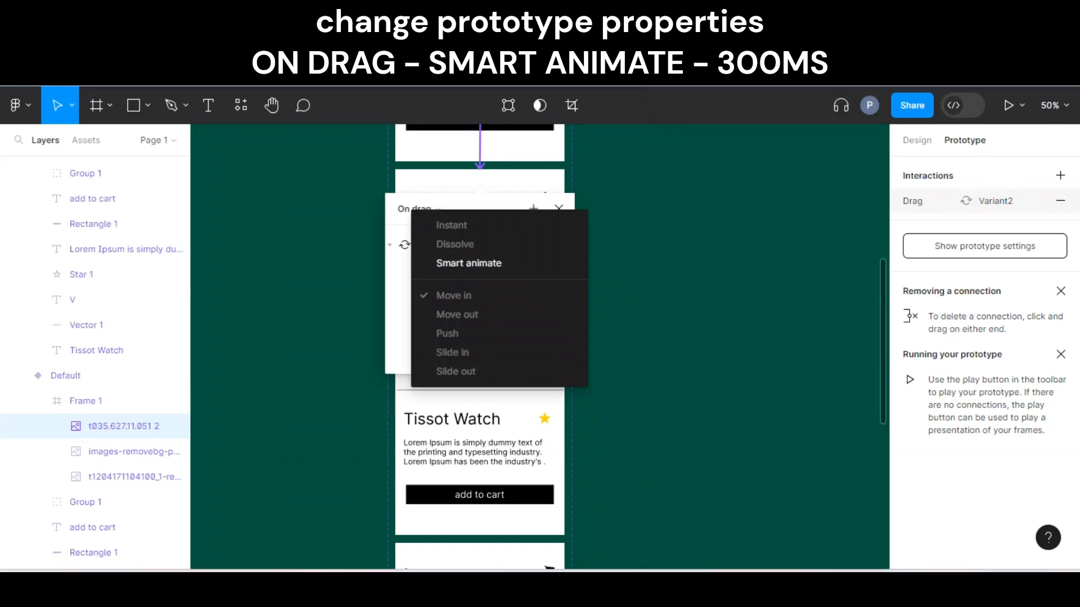
pyautogui.click(469, 264)
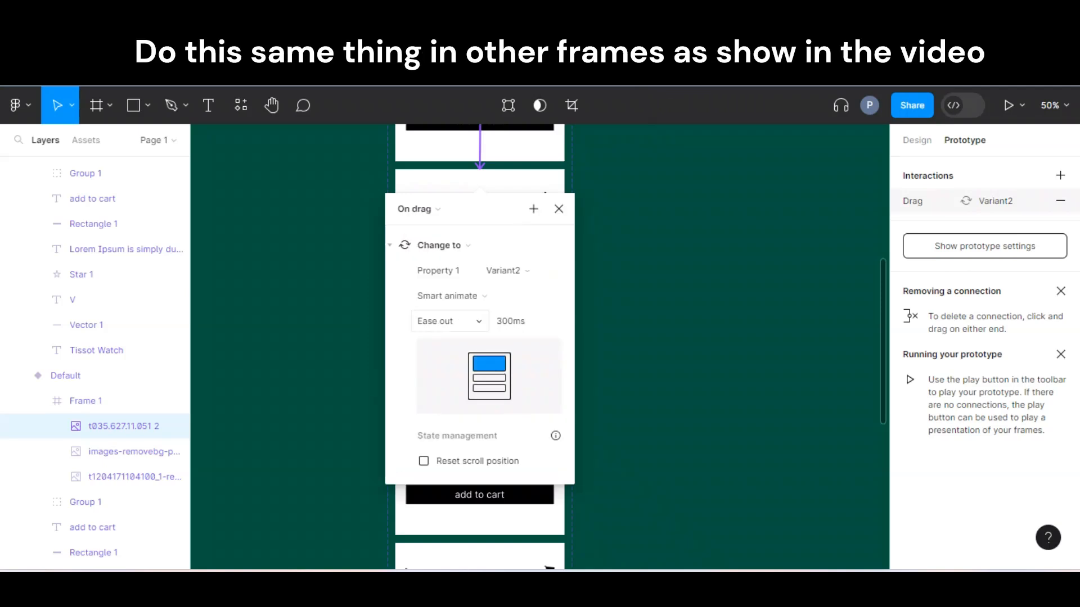
pyautogui.press('Escape')
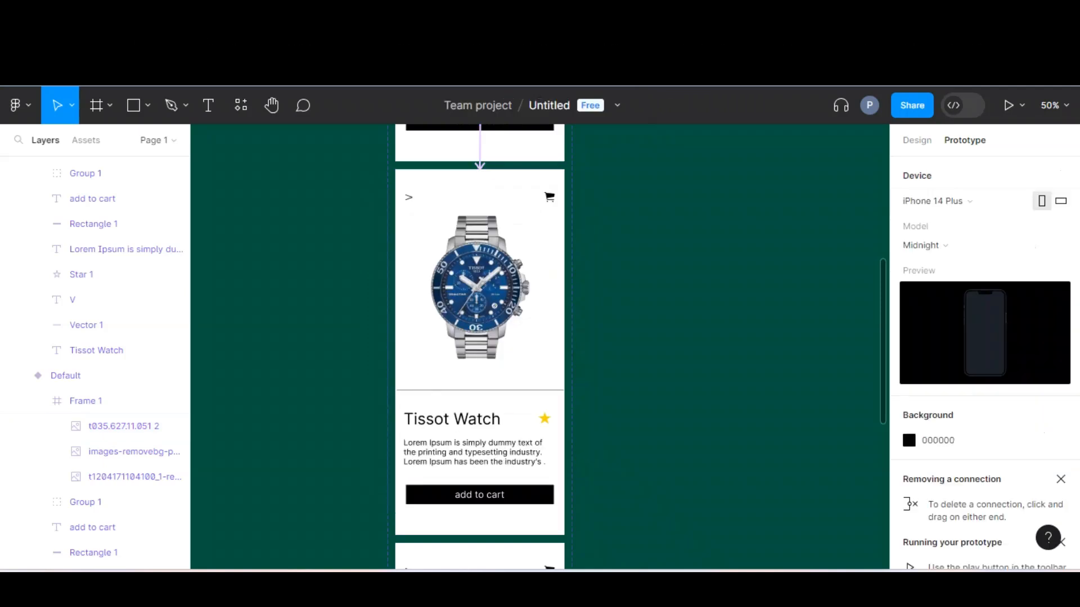
# Step: Create a prototype connection from the blue watch image in Variant2 to Variant3
pyautogui.click(476, 287)
pyautogui.doubleClick(476, 288)
pyautogui.click(123, 245)
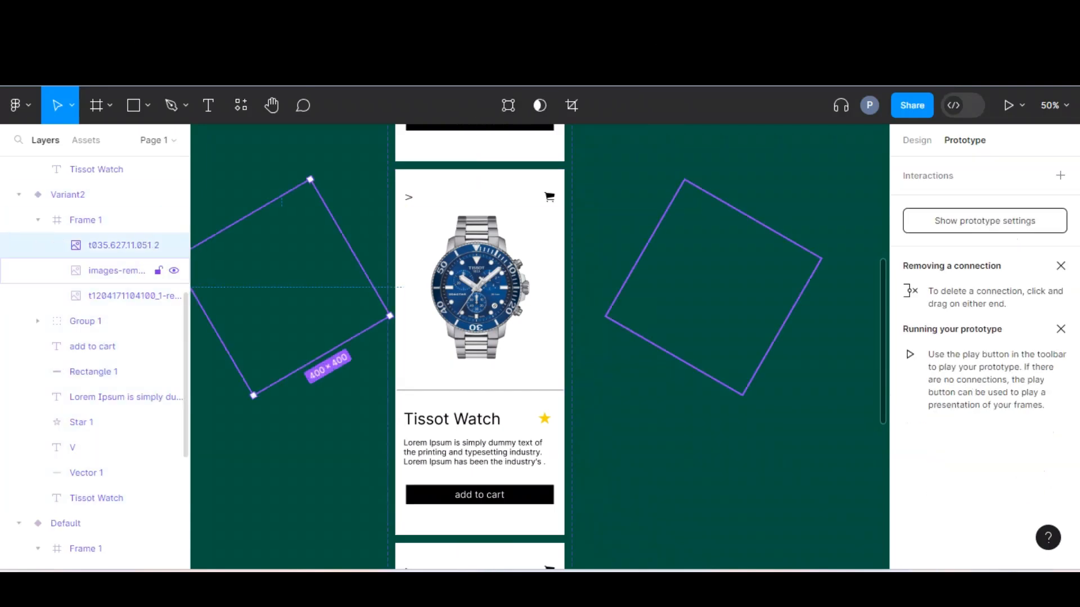
pyautogui.click(117, 270)
pyautogui.click(115, 295)
pyautogui.moveTo(477, 366); pyautogui.dragTo(473, 539)
pyautogui.scroll(-3, 478, 349)
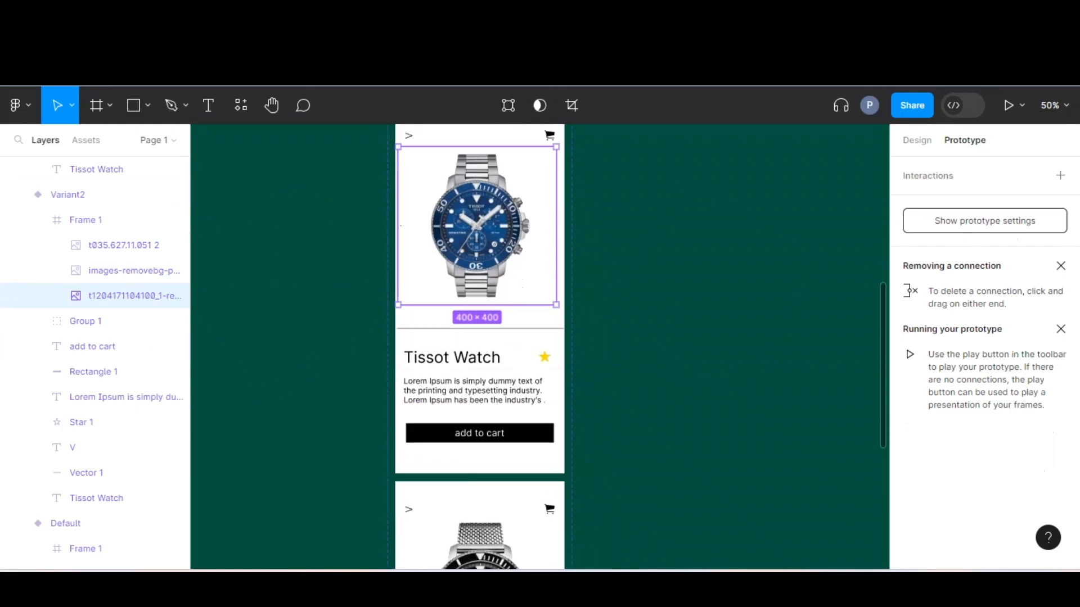
pyautogui.moveTo(477, 292); pyautogui.dragTo(479, 472)
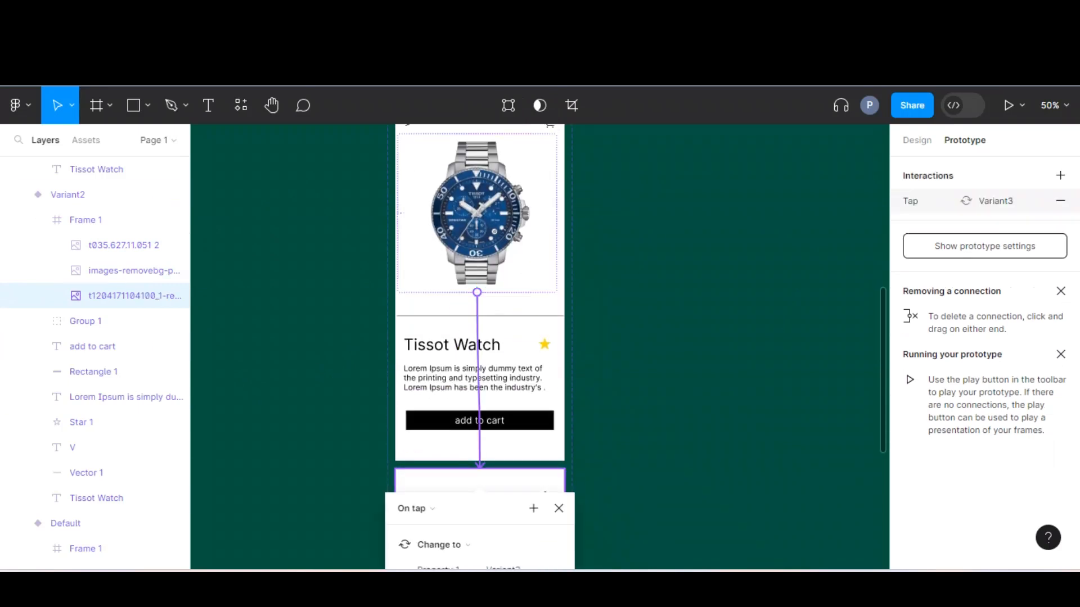
# Step: Set the trigger of the blue watch image's connection to Variant3 to On drag
pyautogui.scroll(-6, 479, 471)
pyautogui.click(416, 324)
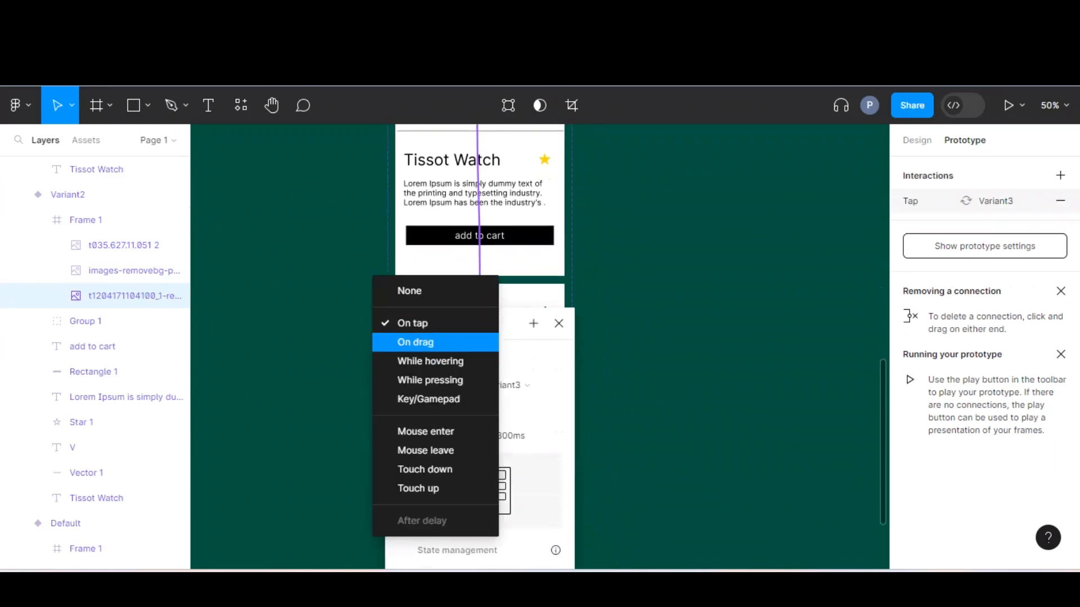
pyautogui.click(416, 341)
pyautogui.press('Escape')
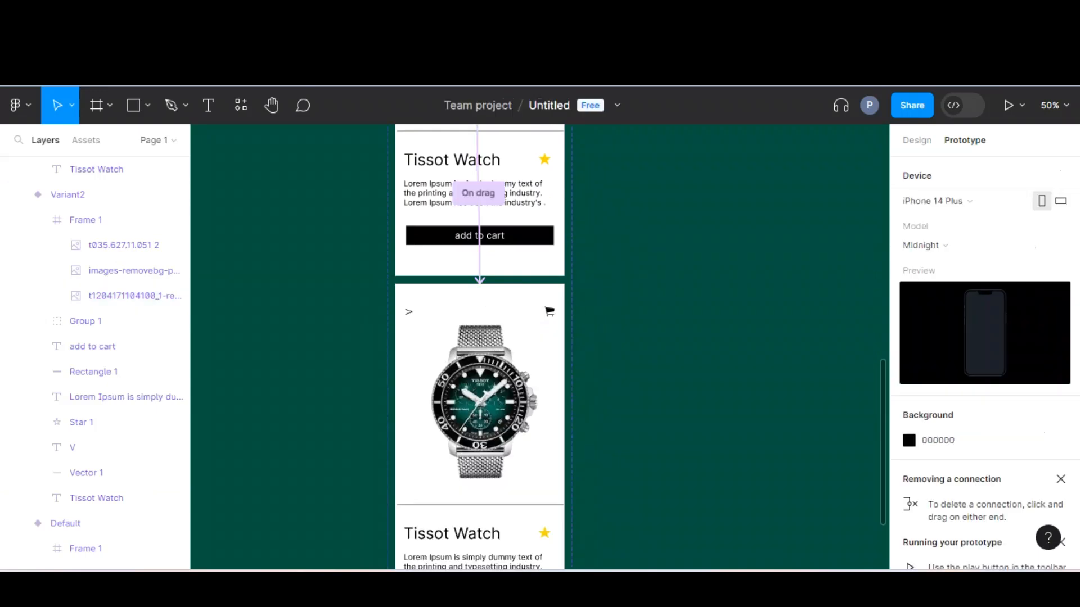
# Step: Connect the green watch image in Variant3 back to Variant2 with an On drag trigger
pyautogui.scroll(-5, 480, 347)
pyautogui.scroll(4, 480, 347)
pyautogui.scroll(-1, 479, 347)
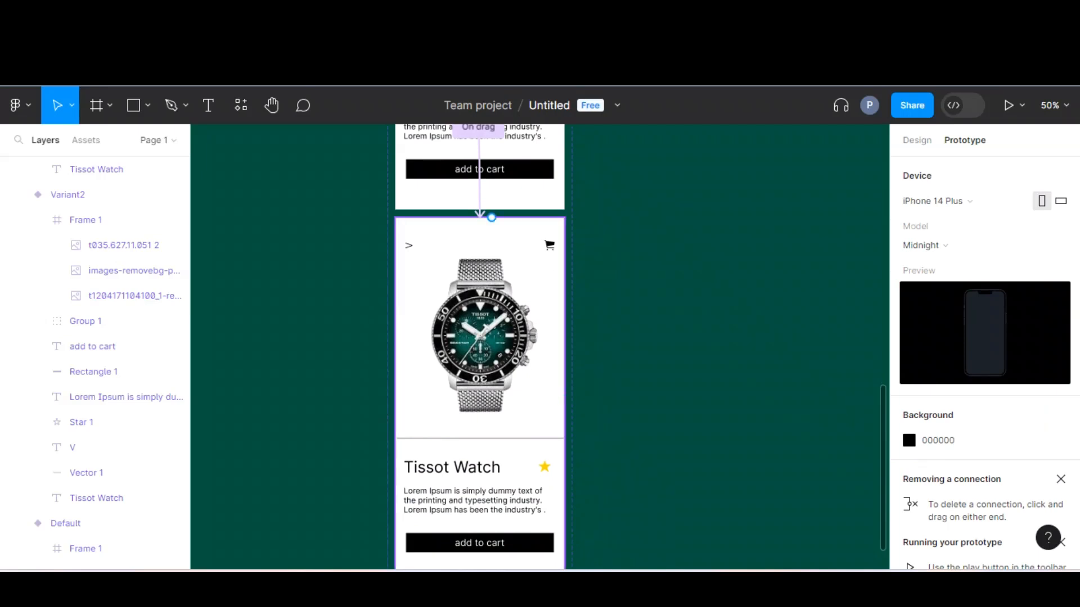
pyautogui.scroll(-3, 480, 347)
pyautogui.scroll(2, 480, 347)
pyautogui.scroll(1, 479, 347)
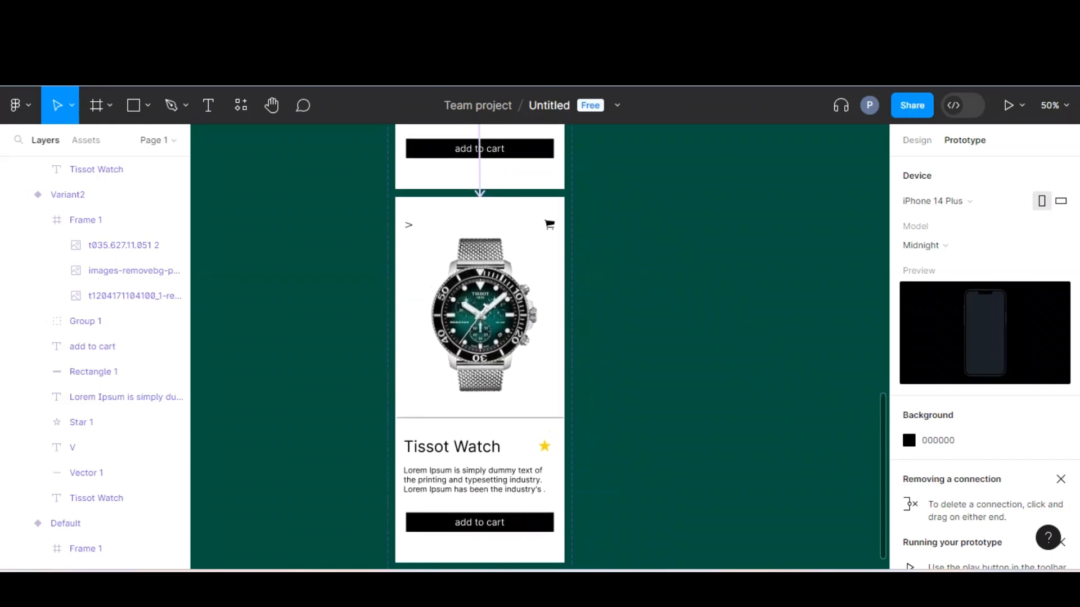
pyautogui.doubleClick(467, 293)
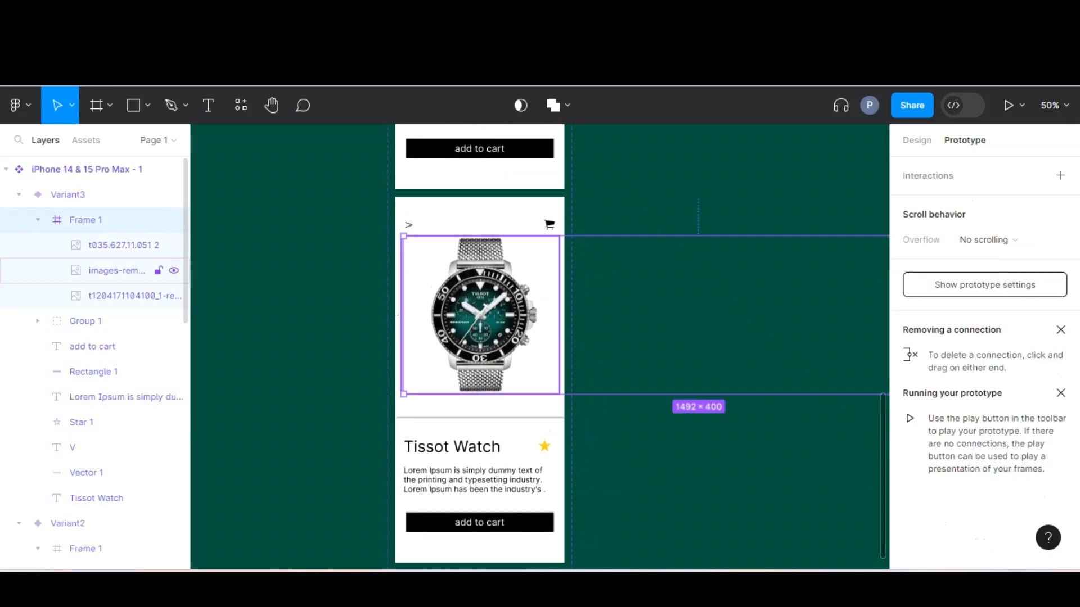
pyautogui.click(124, 271)
pyautogui.moveTo(479, 236); pyautogui.dragTo(480, 163)
pyautogui.click(412, 228)
pyautogui.click(415, 248)
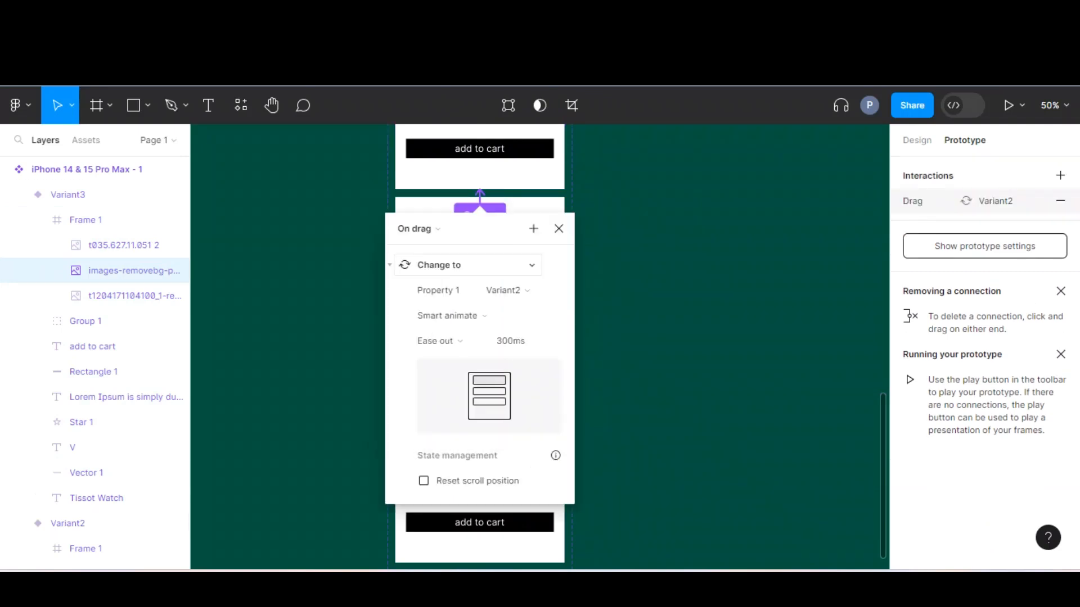
pyautogui.press('Escape')
# Step: Connect the blue watch image in Variant2 back to the Default variant with an On drag trigger
pyautogui.scroll(5, 540, 347)
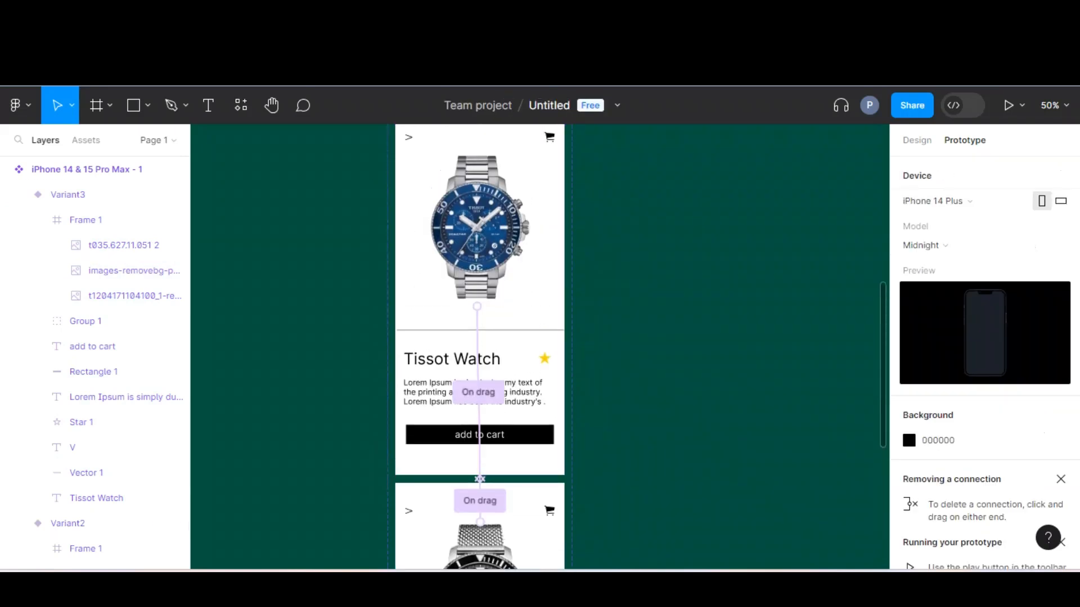
pyautogui.scroll(3, 540, 347)
pyautogui.doubleClick(477, 390)
pyautogui.doubleClick(477, 391)
pyautogui.moveTo(477, 311); pyautogui.dragTo(480, 264)
pyautogui.click(410, 303)
pyautogui.click(428, 322)
pyautogui.press('Escape')
# Step: Draw a new frame beside the Default variant and size it to 428 × 926
pyautogui.scroll(5, 479, 346)
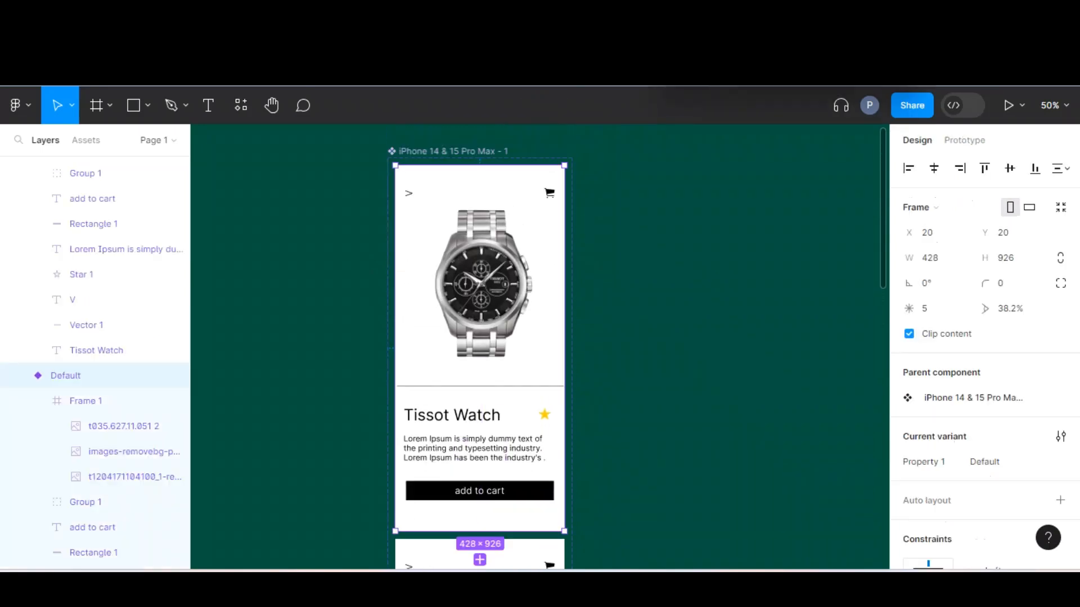
pyautogui.press('Escape')
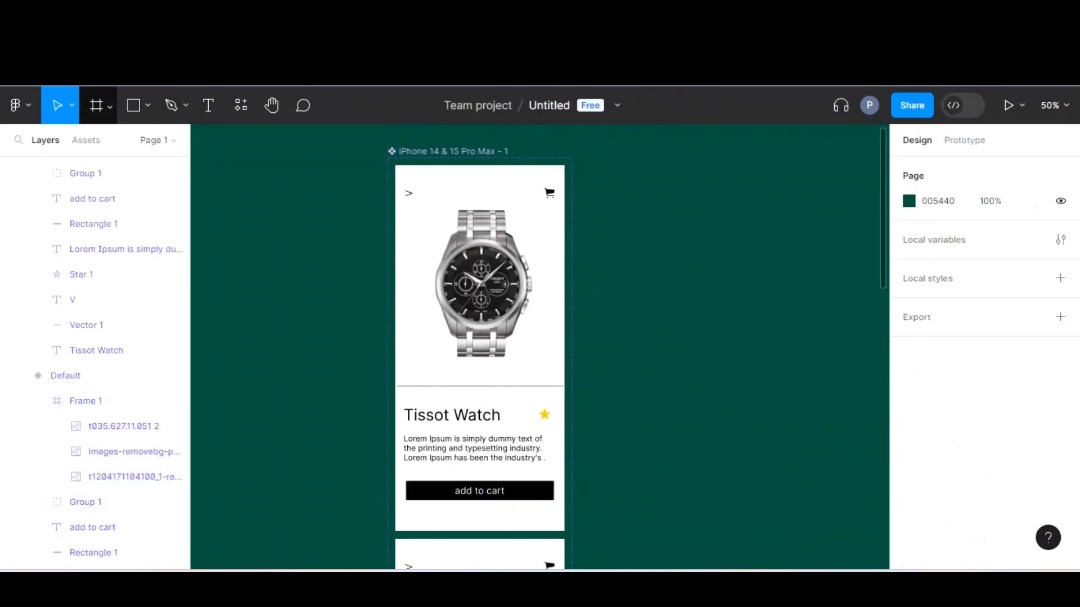
pyautogui.click(97, 106)
pyautogui.moveTo(604, 164); pyautogui.dragTo(768, 510)
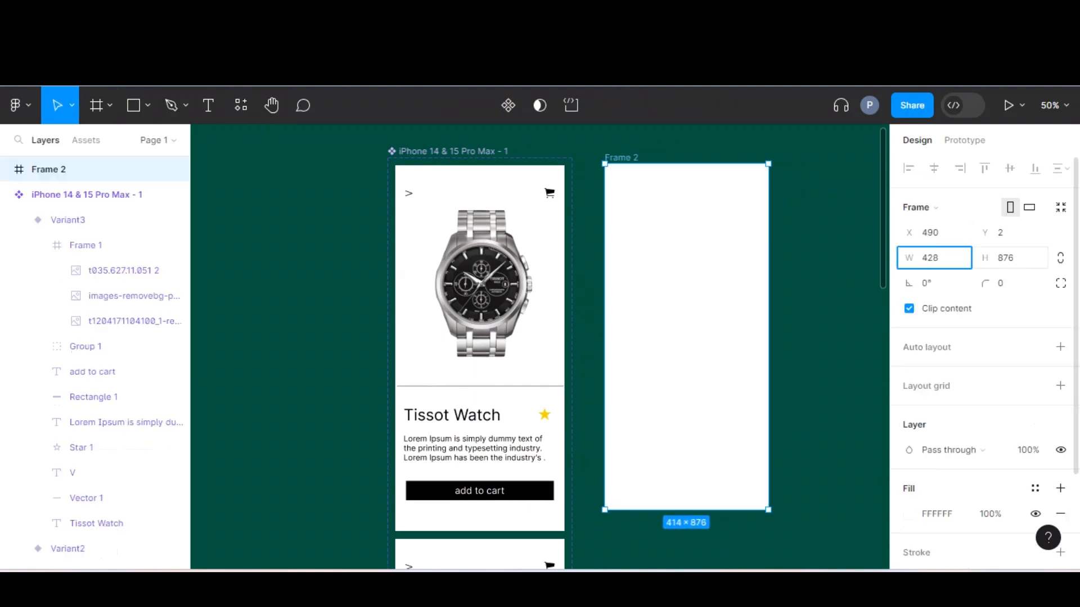
pyautogui.press('Tab')
pyautogui.write('9')
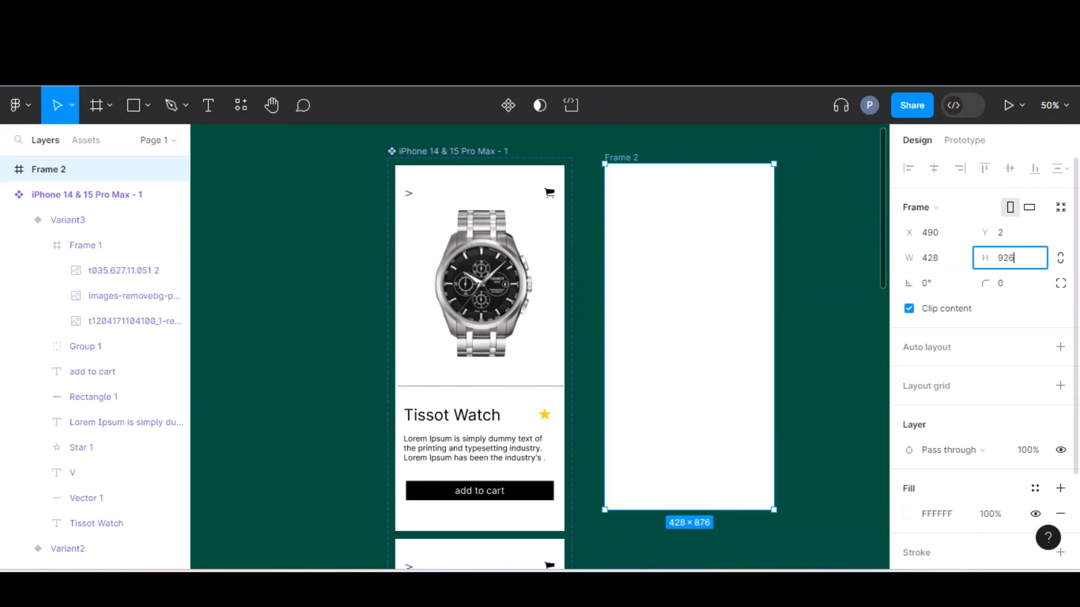
pyautogui.click(832, 284)
# Step: Place an instance of the local iPhone 14 & 15 Pro Max component inside the empty frame, filling it, and align it to the frame's vertical center
pyautogui.click(85, 141)
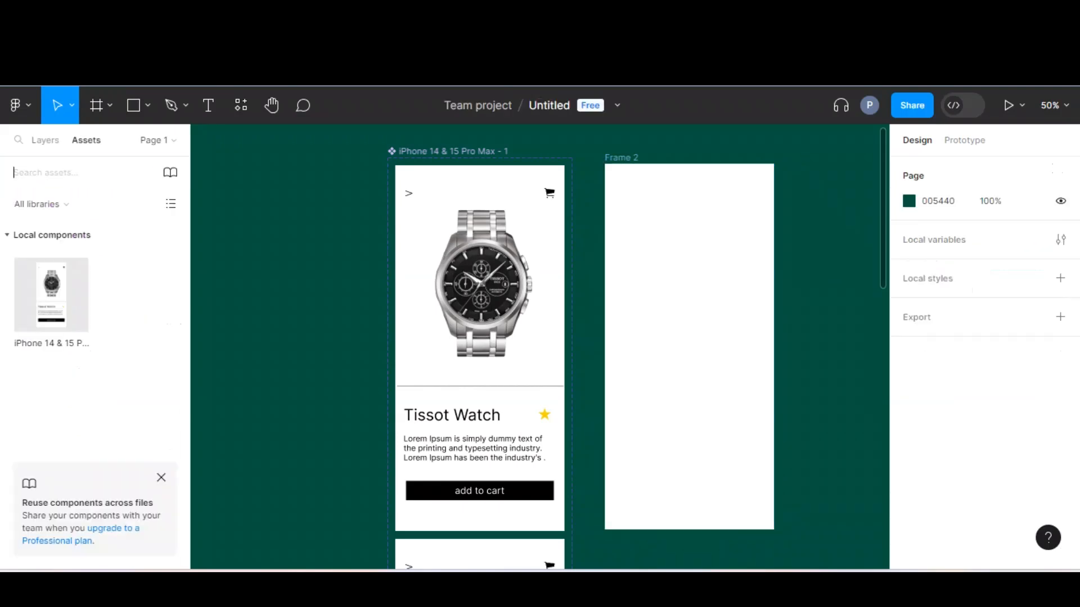
pyautogui.click(41, 204)
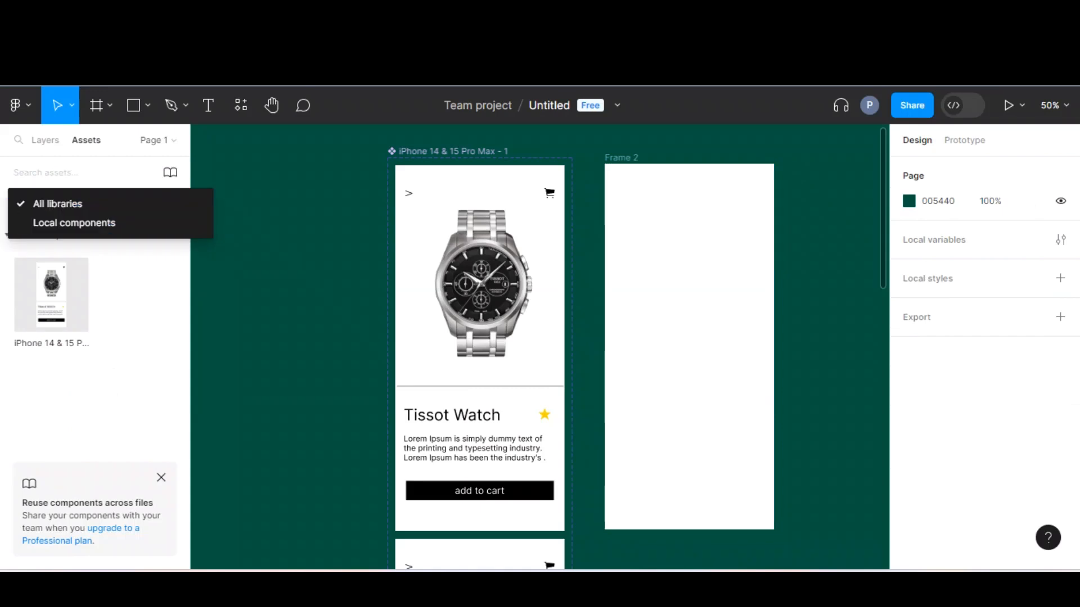
pyautogui.click(52, 294)
pyautogui.moveTo(51, 294); pyautogui.dragTo(170, 280)
pyautogui.moveTo(683, 275); pyautogui.dragTo(689, 347)
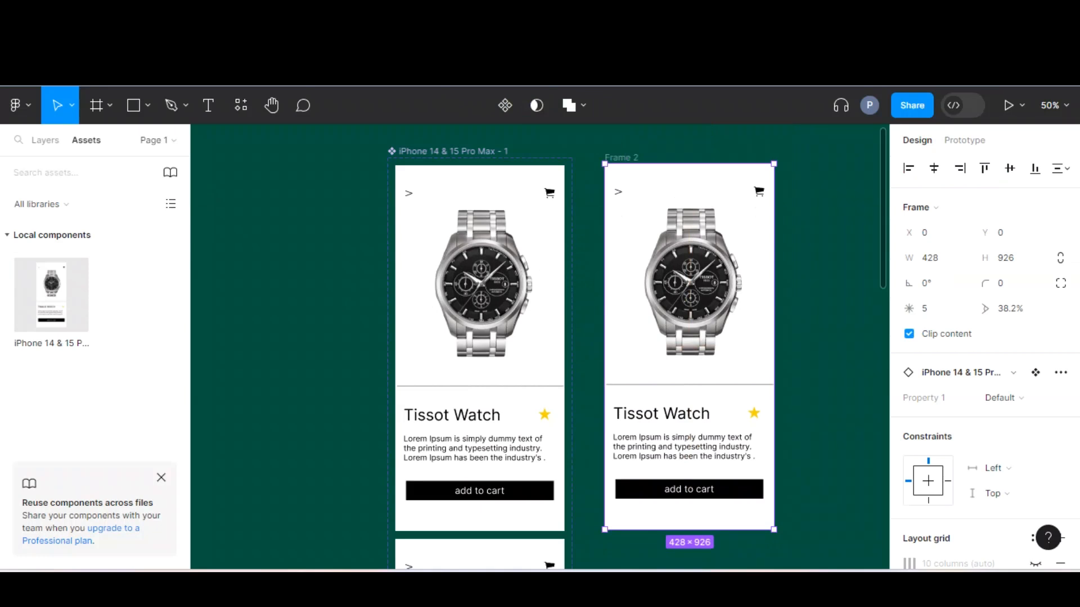
pyautogui.click(1009, 168)
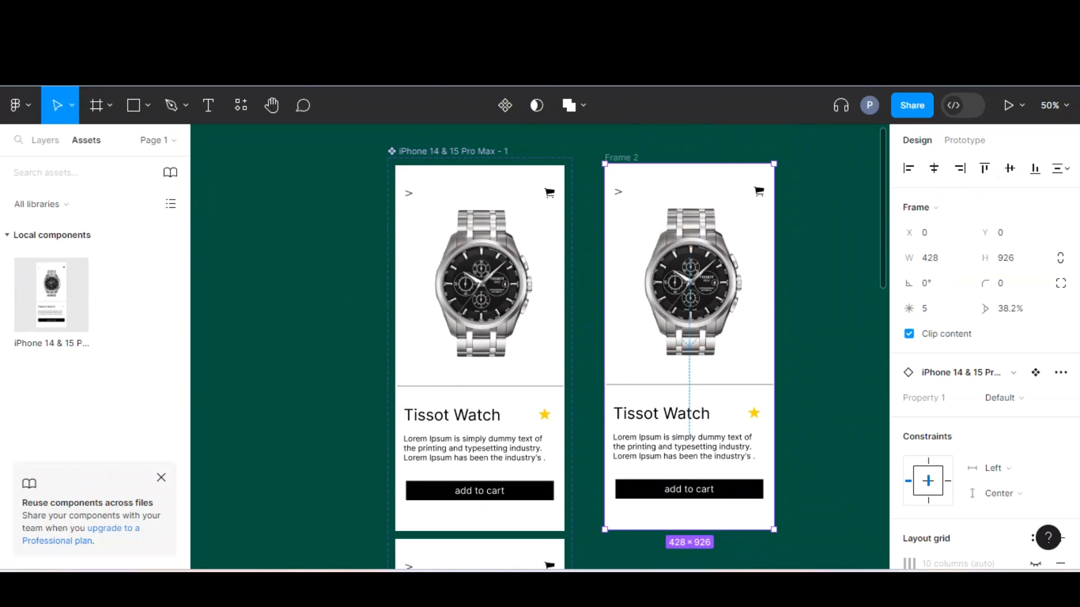